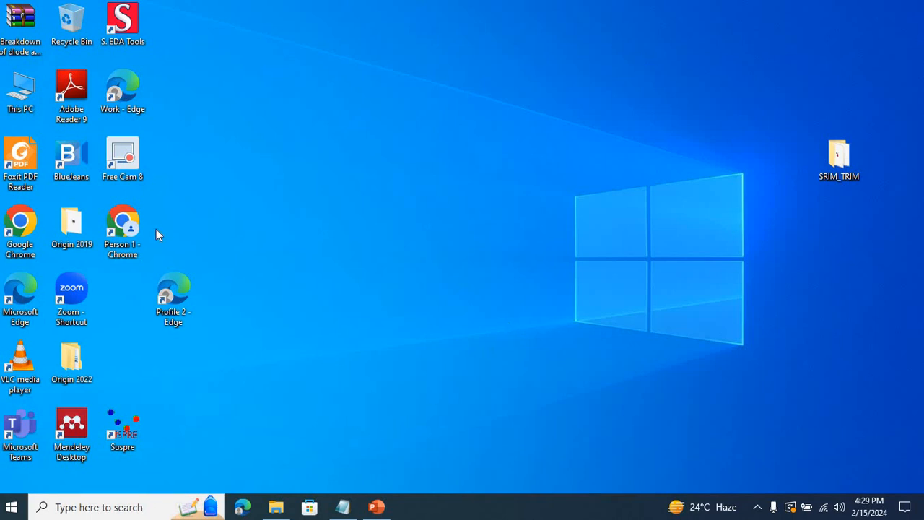
# - Open a maximized Chrome window and copy the SUSPRE download address from the Download link file in Notepad
pyautogui.doubleClick(123, 230)
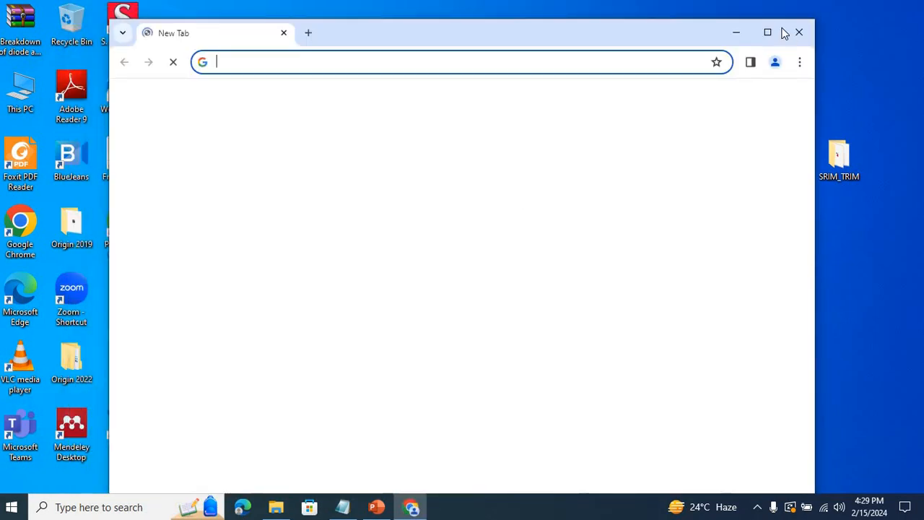
pyautogui.click(768, 34)
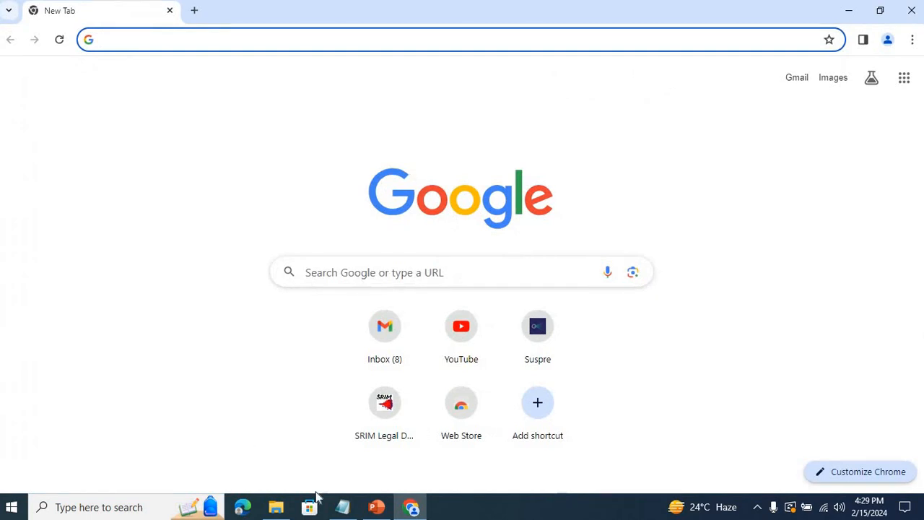
pyautogui.hotkey('alt', 'Tab')
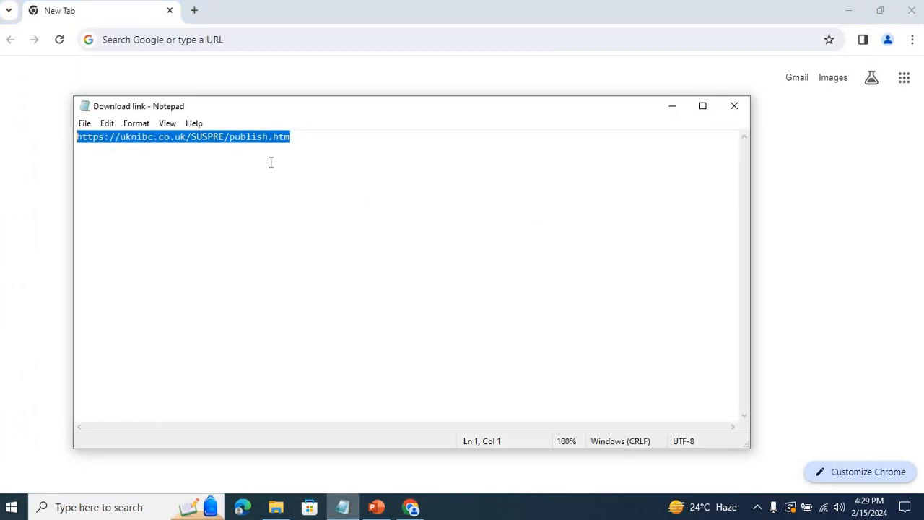
pyautogui.rightClick(232, 142)
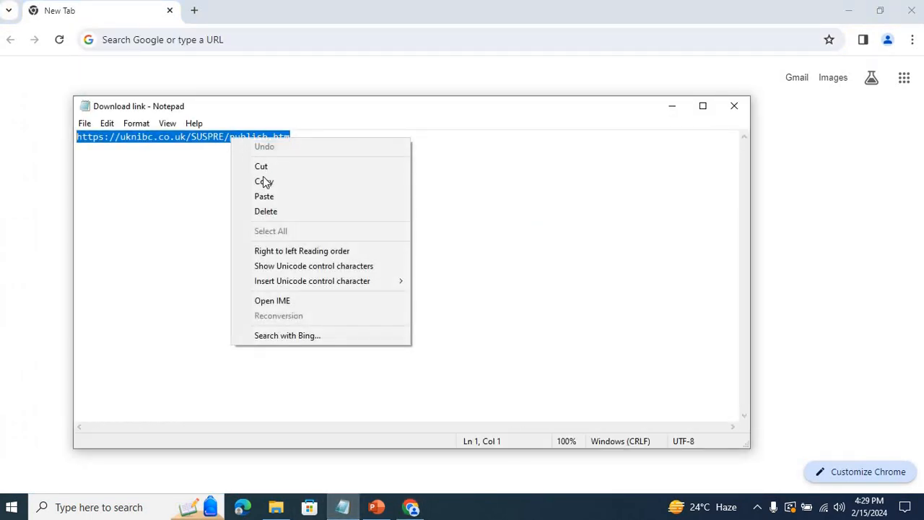
pyautogui.click(264, 182)
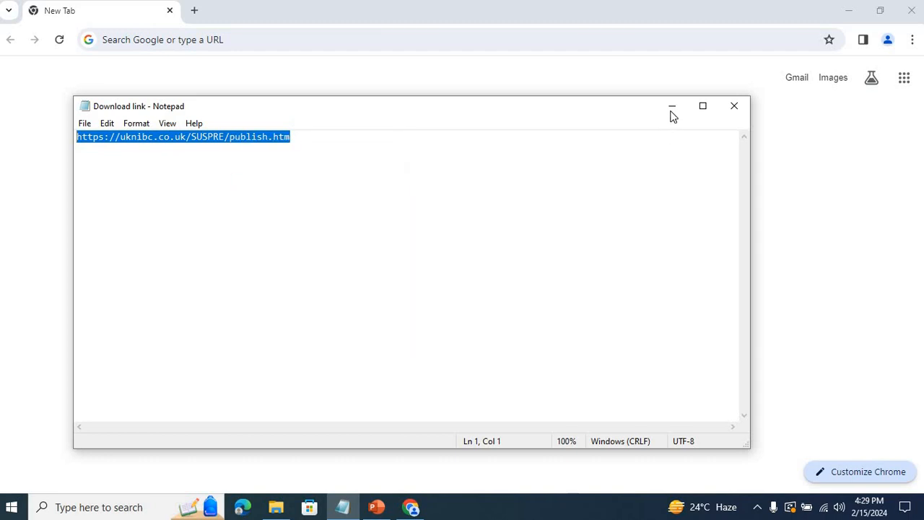
pyautogui.click(241, 41)
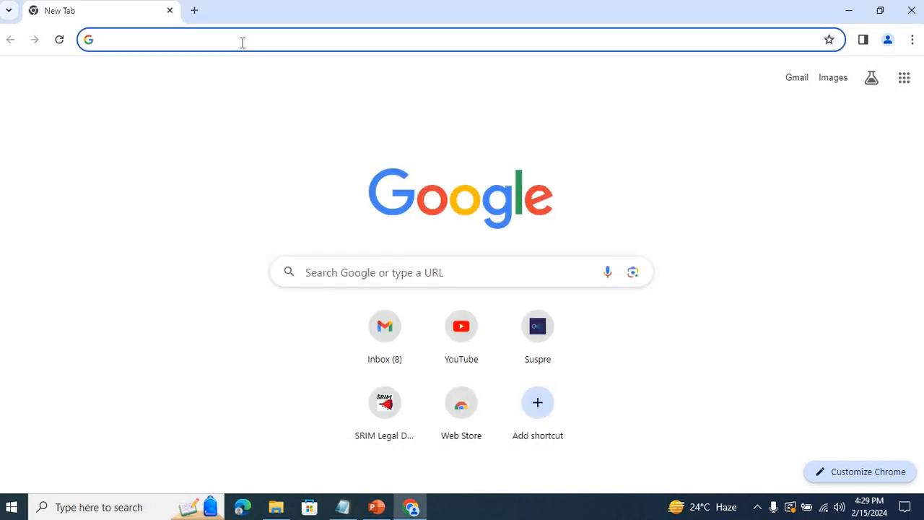
pyautogui.click(242, 43)
pyautogui.hotkey('ctrl', 'v')
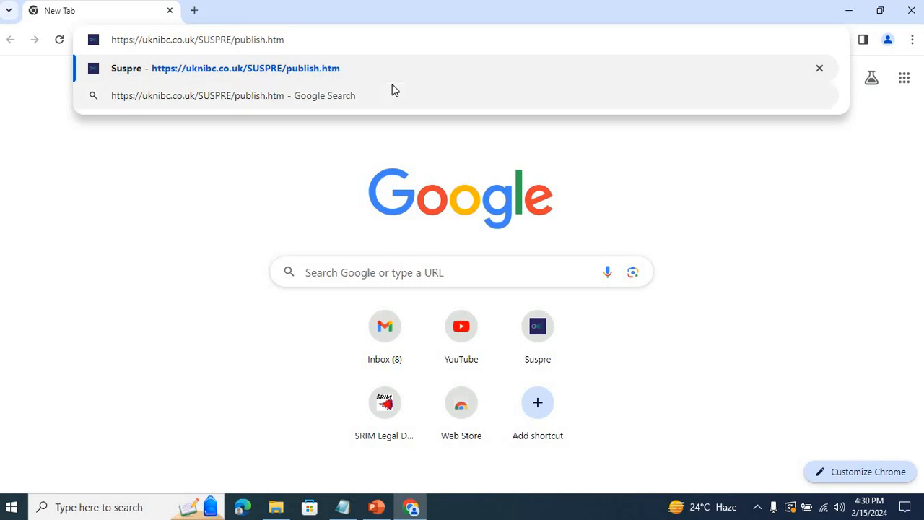
pyautogui.press('Return')
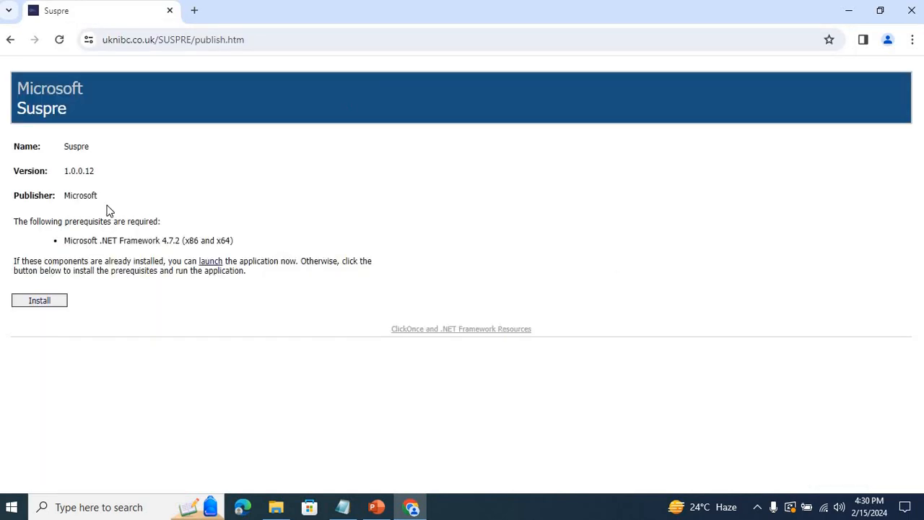
# - Download the Suspre installer setup.exe and run it anyway despite the SmartScreen block
pyautogui.click(51, 300)
pyautogui.click(39, 305)
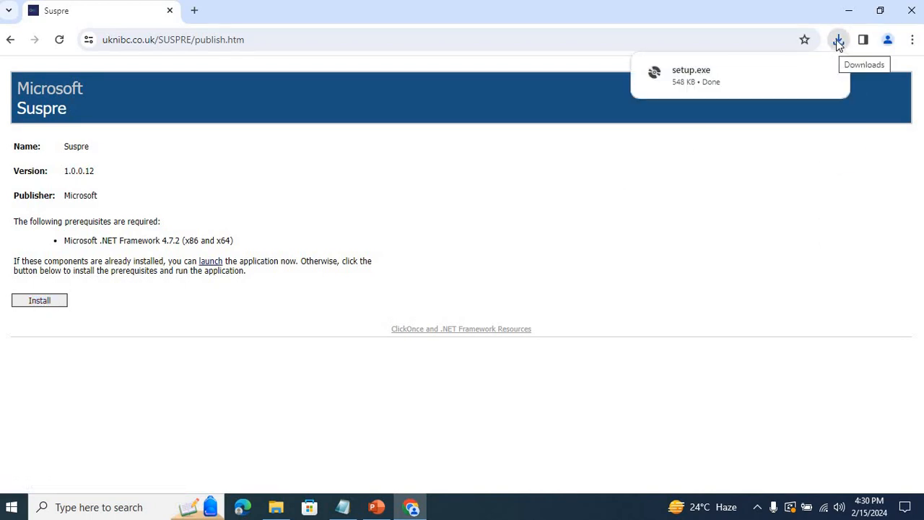
pyautogui.moveTo(702, 74)
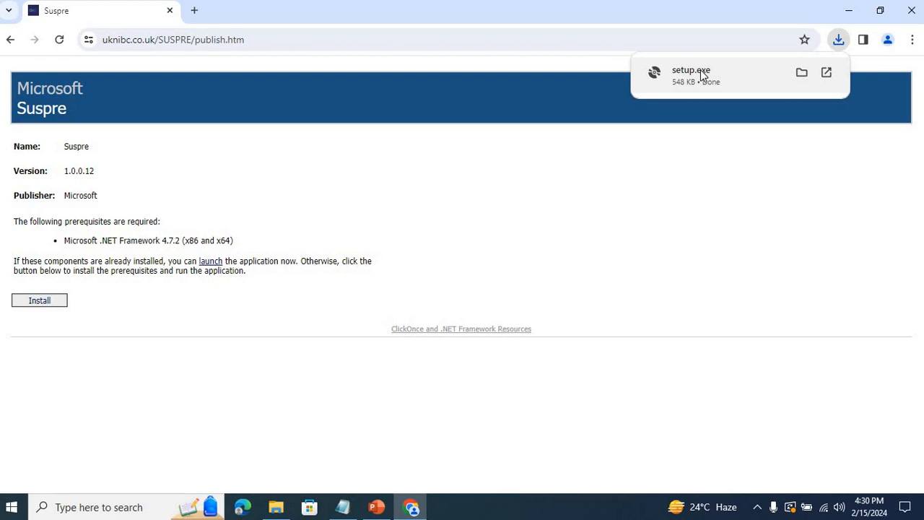
pyautogui.click(691, 72)
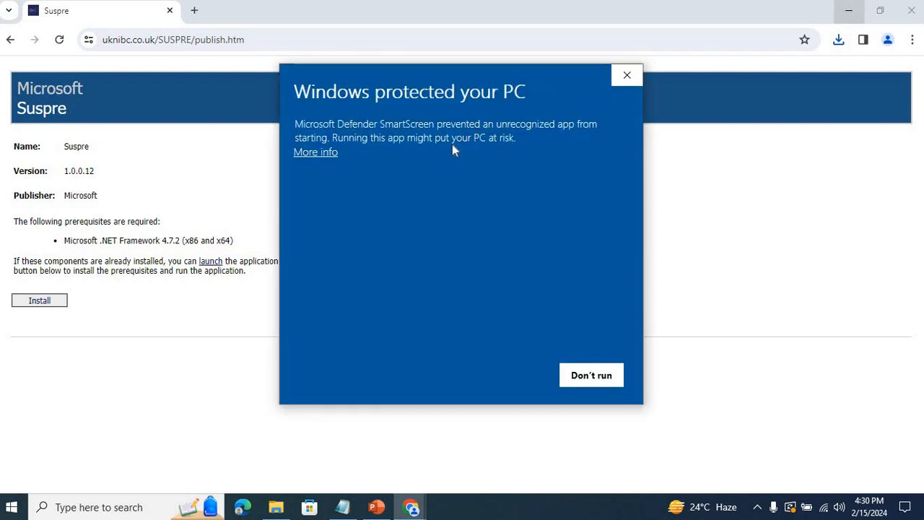
pyautogui.click(330, 153)
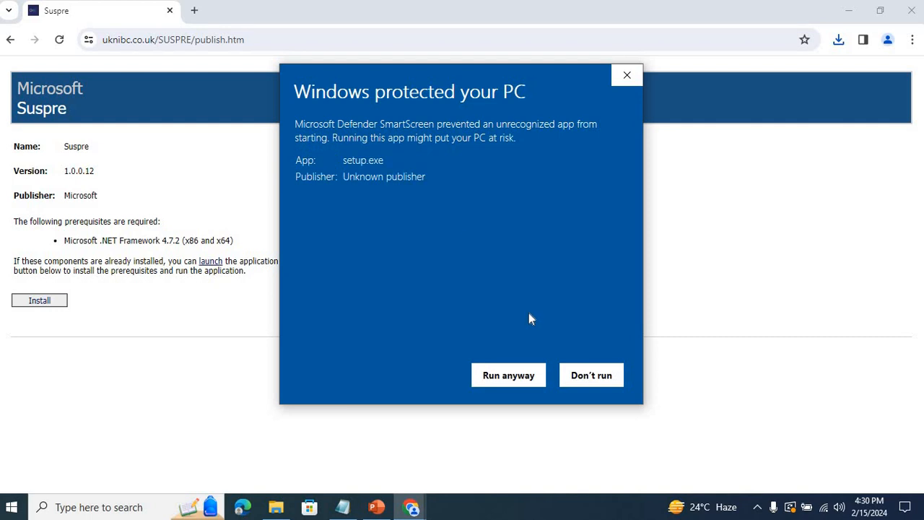
pyautogui.click(513, 373)
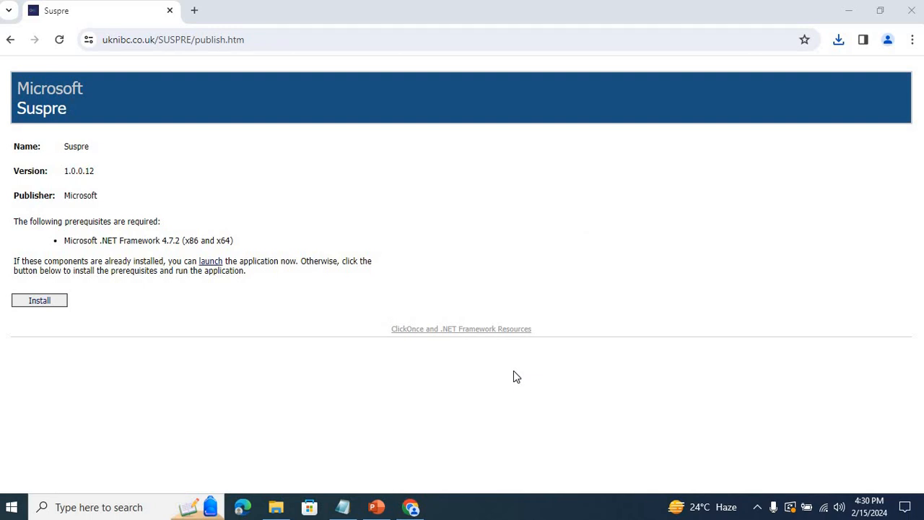
# - Minimize the browser, find the Suspre app with a Windows search for "suspre", and launch it
pyautogui.click(851, 10)
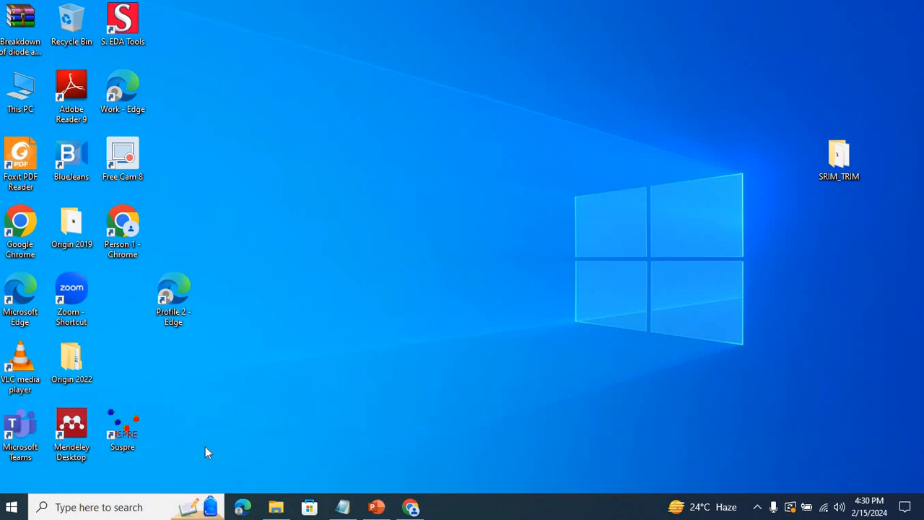
pyautogui.click(88, 510)
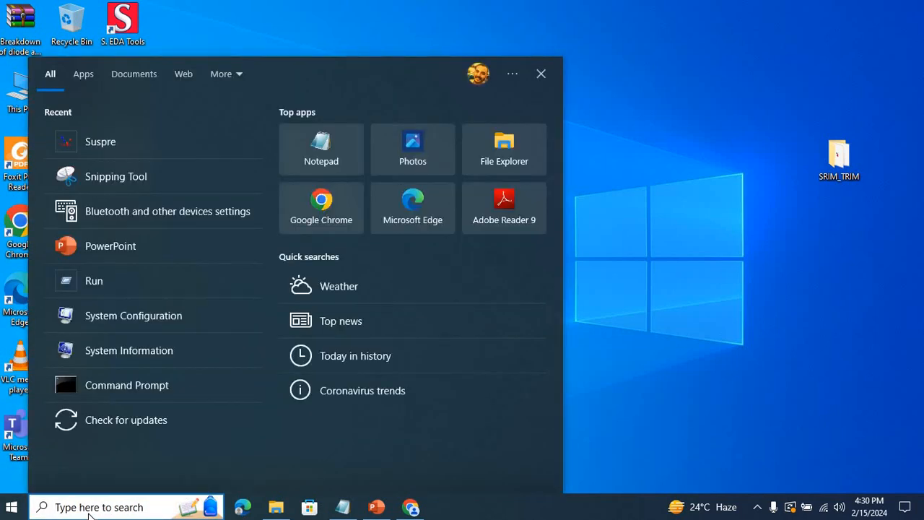
pyautogui.write('s')
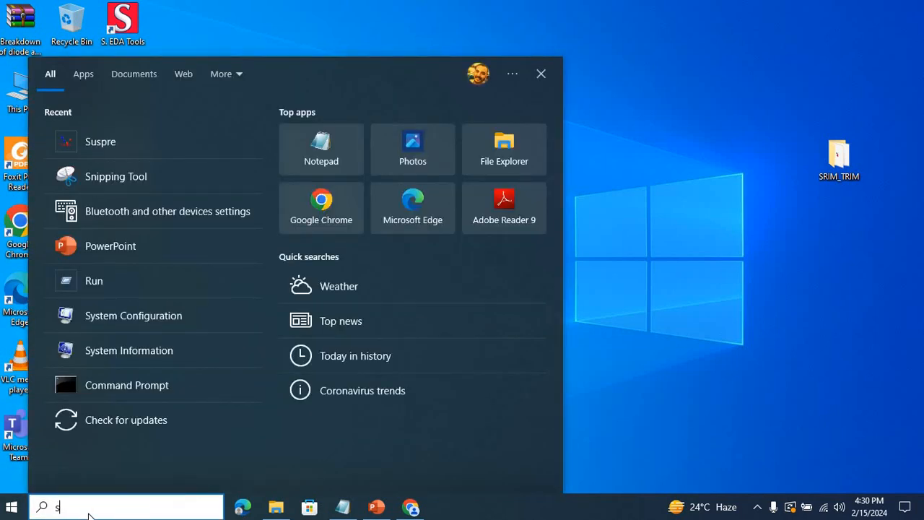
pyautogui.write('uspre')
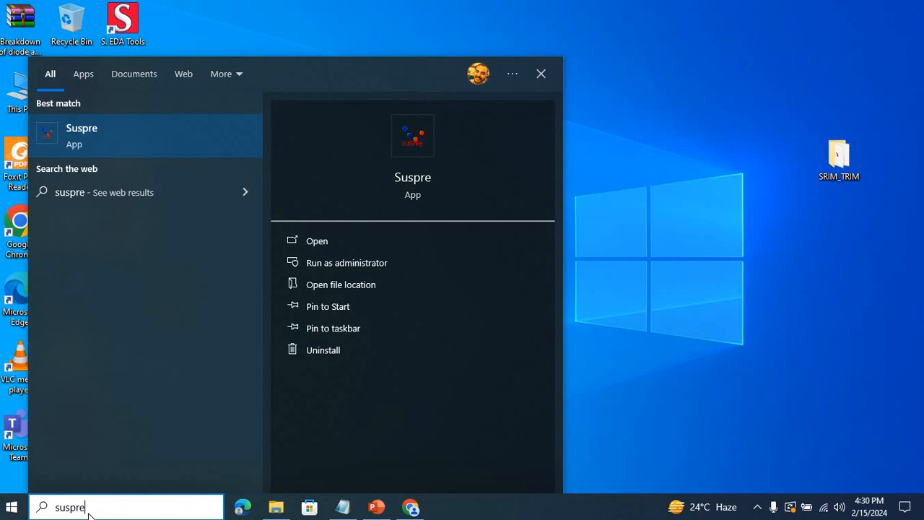
pyautogui.click(97, 127)
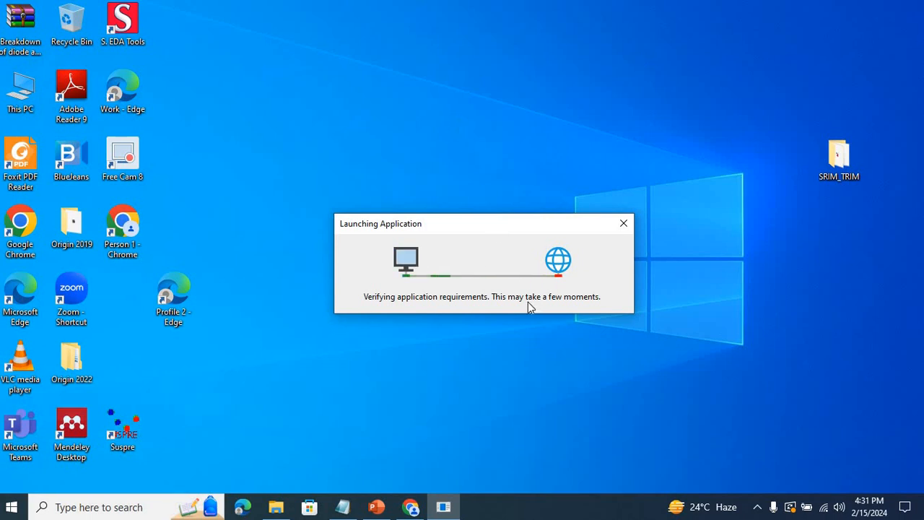
# - Switch to the PowerPoint lecture and show slide 2, "Ion Implantation"
pyautogui.click(377, 507)
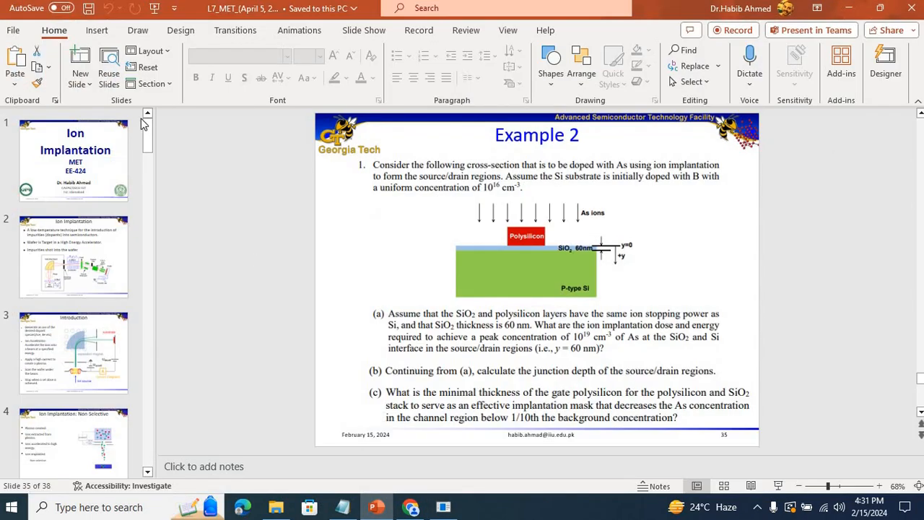
pyautogui.click(100, 168)
pyautogui.click(85, 254)
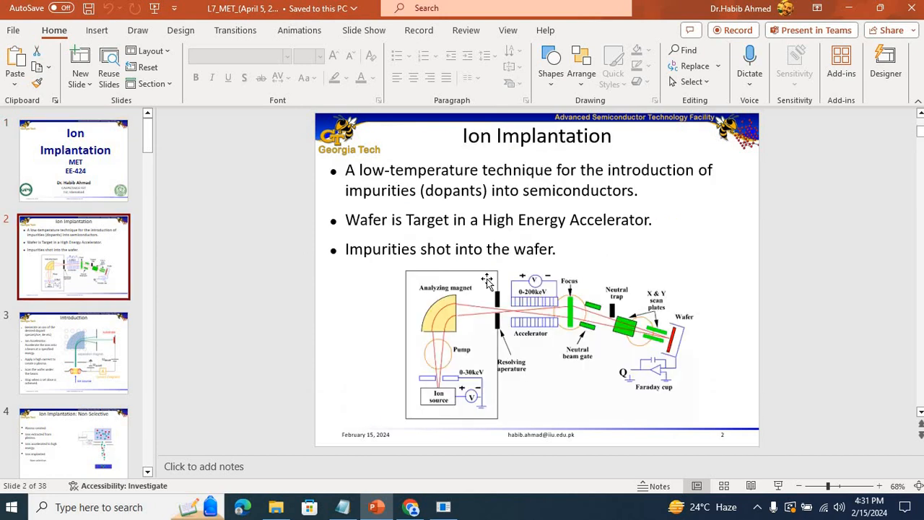
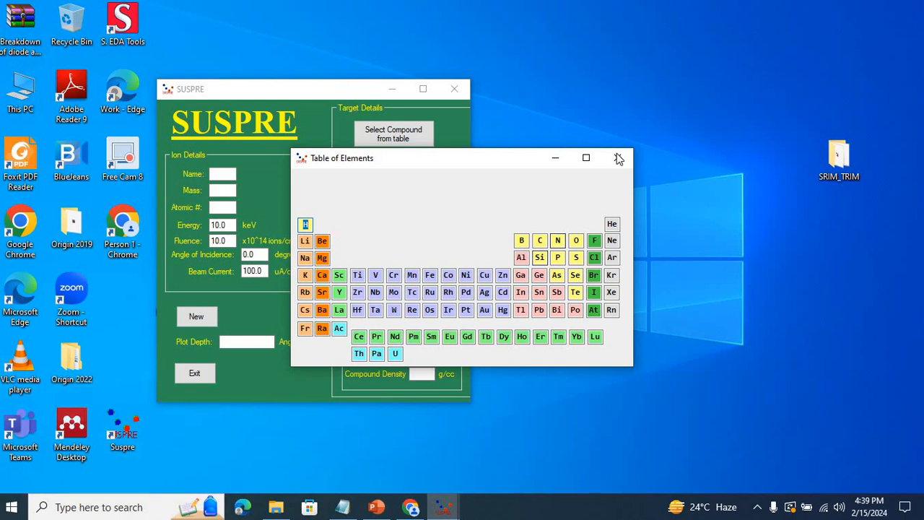
# - Close the open table of elements in SUSPRE and choose Si as the first target element
pyautogui.click(617, 158)
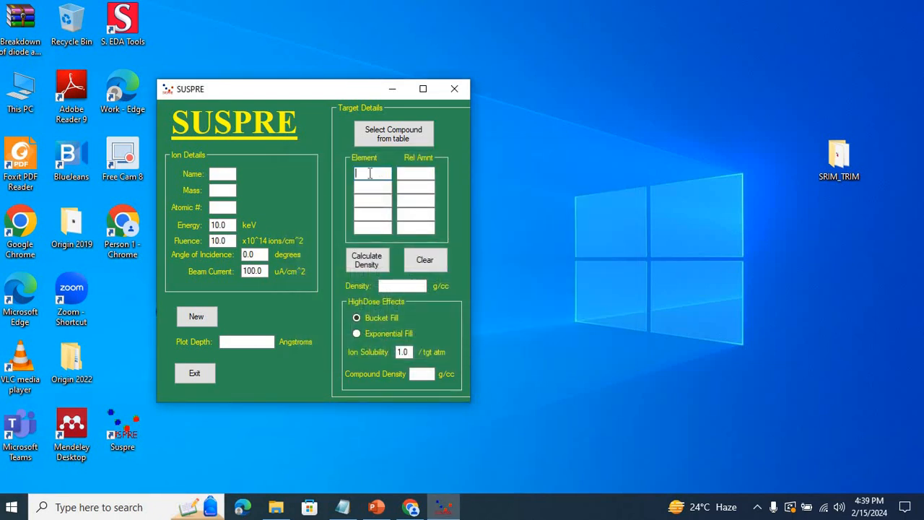
pyautogui.click(366, 175)
pyautogui.doubleClick(365, 174)
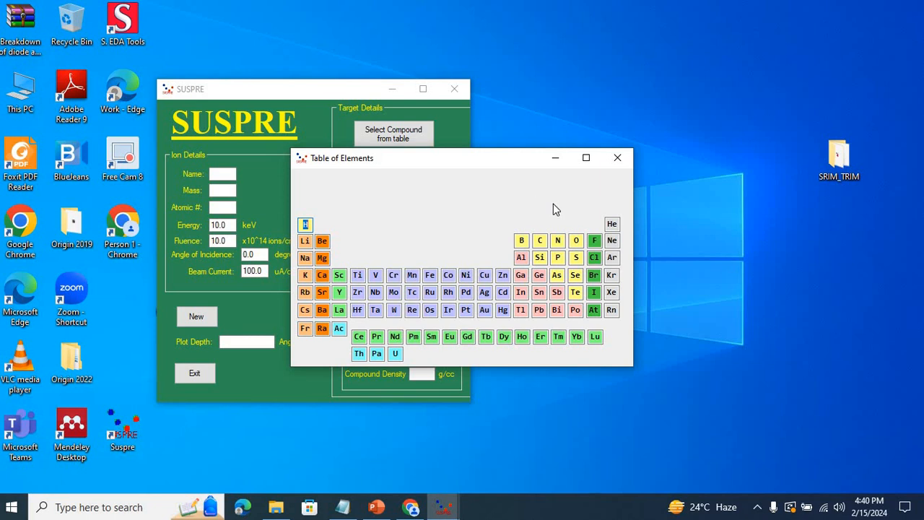
pyautogui.click(539, 257)
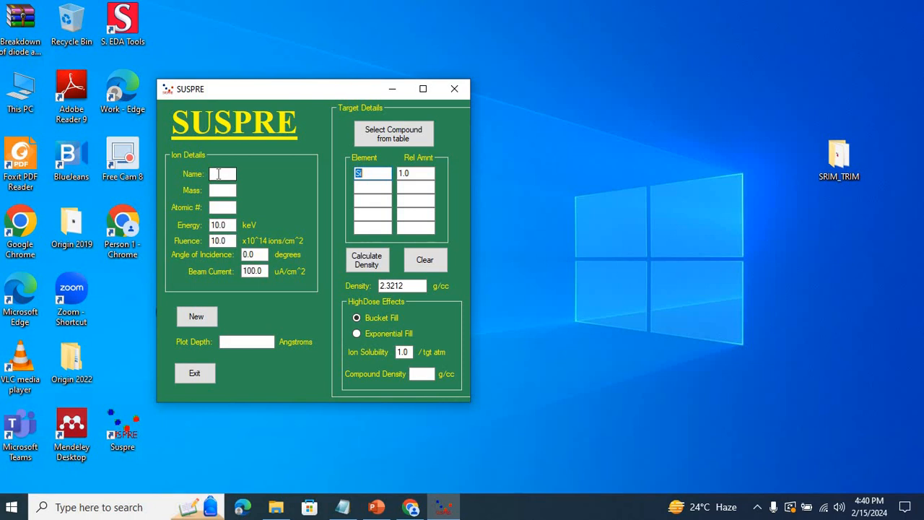
# - Choose B from the table of elements as the implant ion and set its energy to 250.0 keV
pyautogui.click(394, 134)
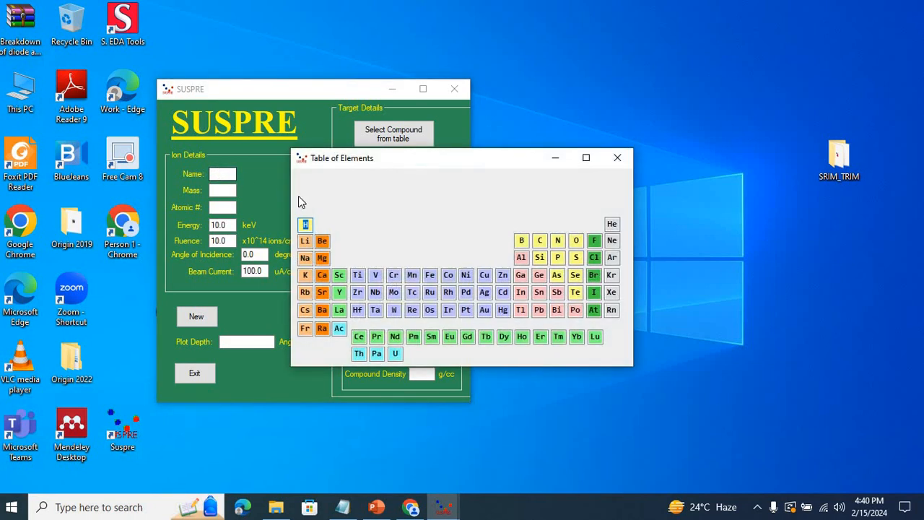
pyautogui.doubleClick(523, 240)
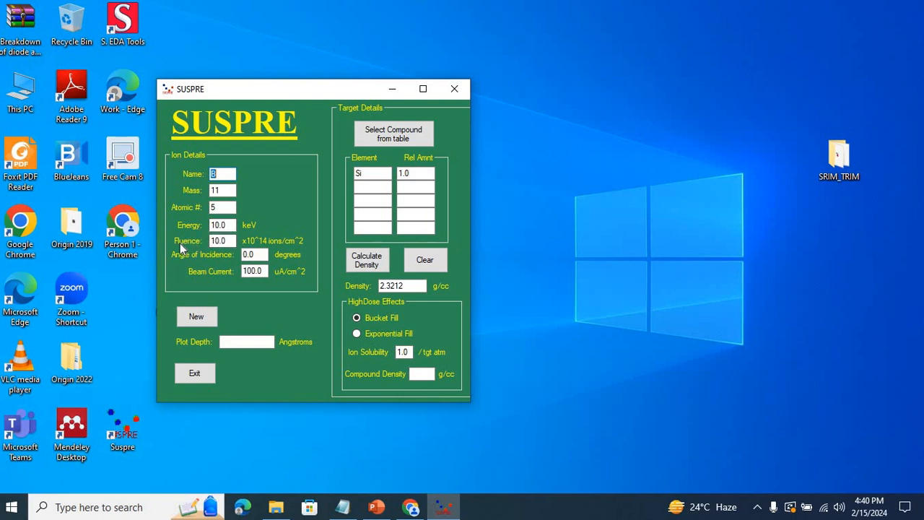
pyautogui.click(220, 225)
pyautogui.press('BackSpace')
pyautogui.press('BackSpace')
pyautogui.press('BackSpace')
pyautogui.write('250.')
pyautogui.click(224, 241)
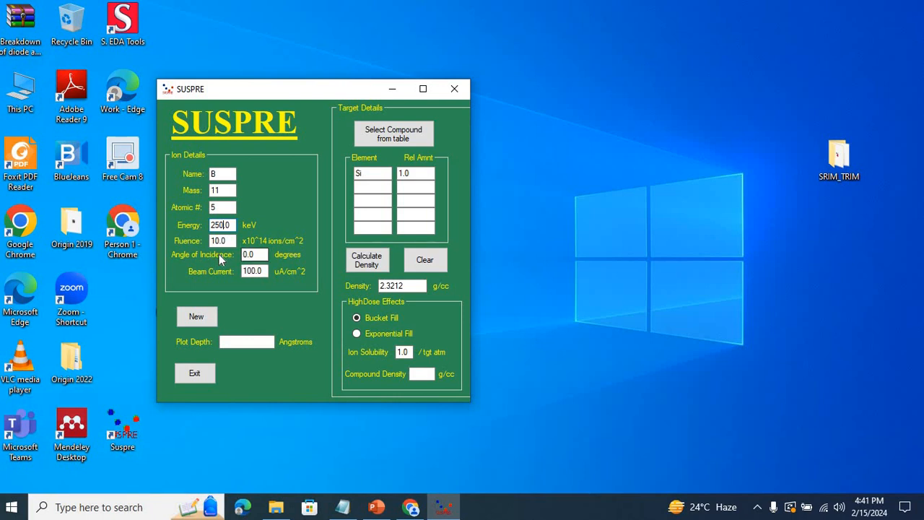
pyautogui.click(251, 254)
pyautogui.click(263, 271)
pyautogui.click(230, 242)
# - Switch to the PowerPoint lecture and go to slide 19, "Ion Implantation Parameters", to review the energy and dose ranges
pyautogui.click(608, 362)
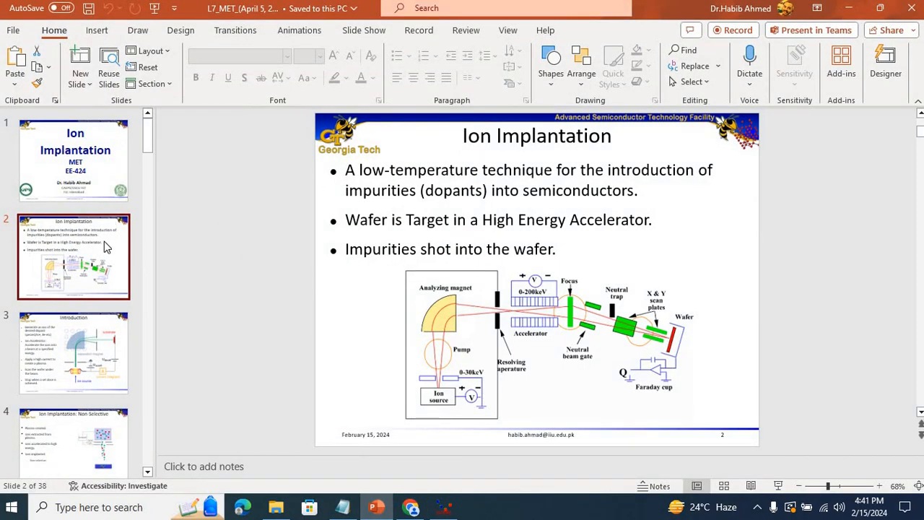
pyautogui.press('Down')
pyautogui.press('Down')
pyautogui.press('Down')
pyautogui.press('Down')
pyautogui.press('Down')
pyautogui.press('Down')
pyautogui.press('Down')
pyautogui.press('Down')
pyautogui.press('Down')
pyautogui.press('Down')
pyautogui.press('Down')
pyautogui.press('Down')
pyautogui.press('Down')
pyautogui.press('Down')
pyautogui.press('Down')
pyautogui.press('Down')
pyautogui.press('Down')
pyautogui.press('Down')
pyautogui.press('Down')
pyautogui.press('Down')
pyautogui.press('Down')
pyautogui.press('Up')
pyautogui.press('Up')
pyautogui.press('Up')
pyautogui.press('Up')
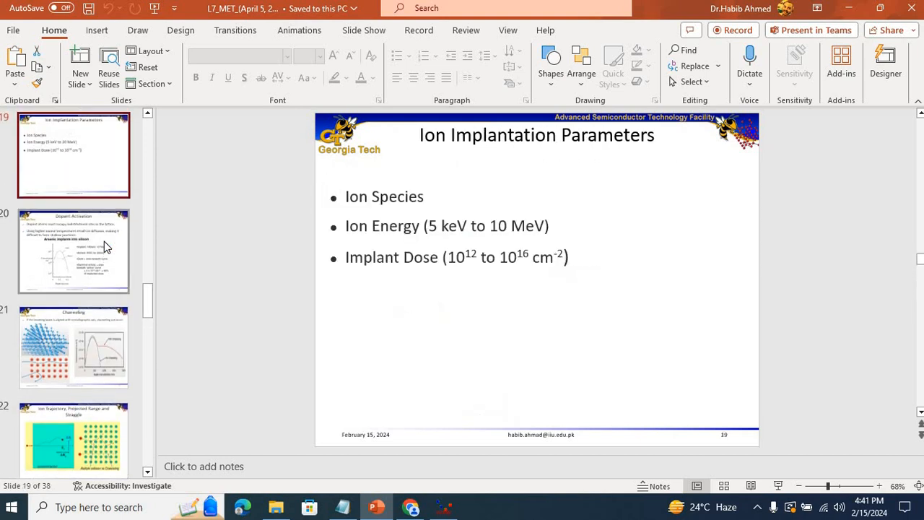
pyautogui.scroll(1, 104, 241)
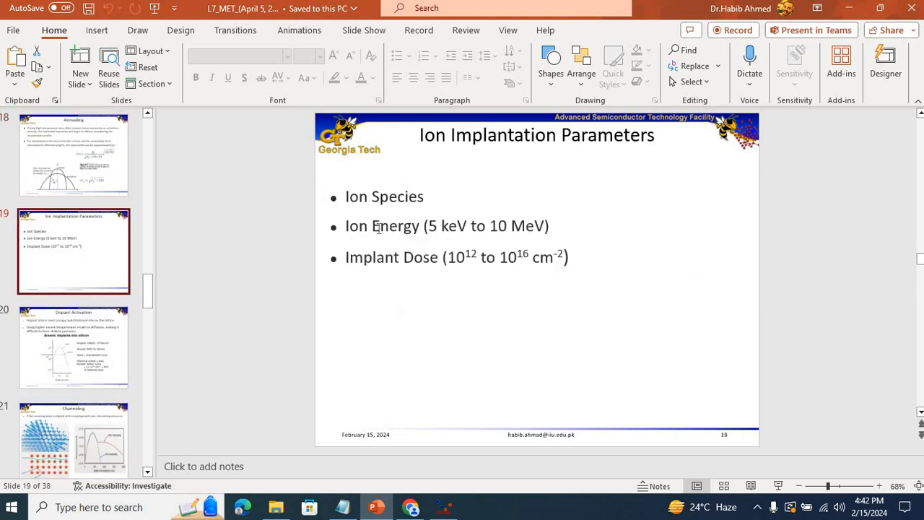
# - Minimize PowerPoint to return to SUSPRE and set the plot depth to 15000 Angstroms
pyautogui.click(849, 9)
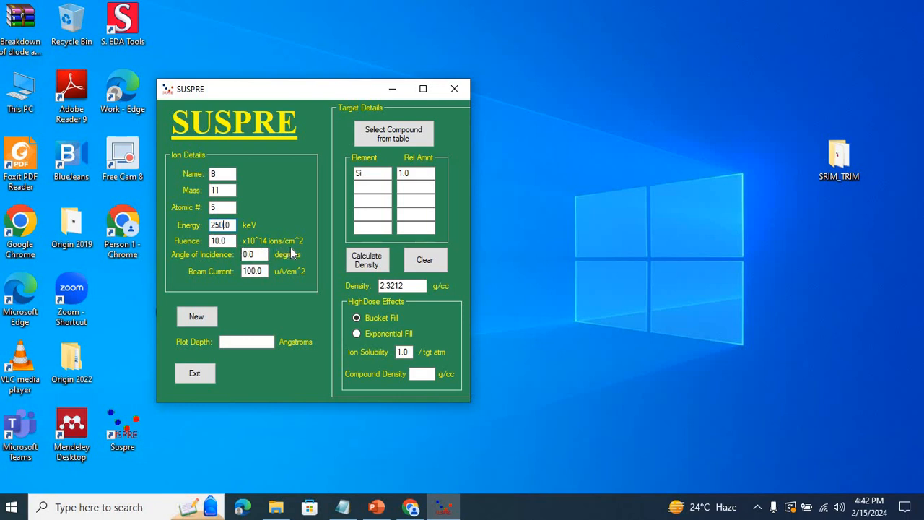
pyautogui.click(244, 338)
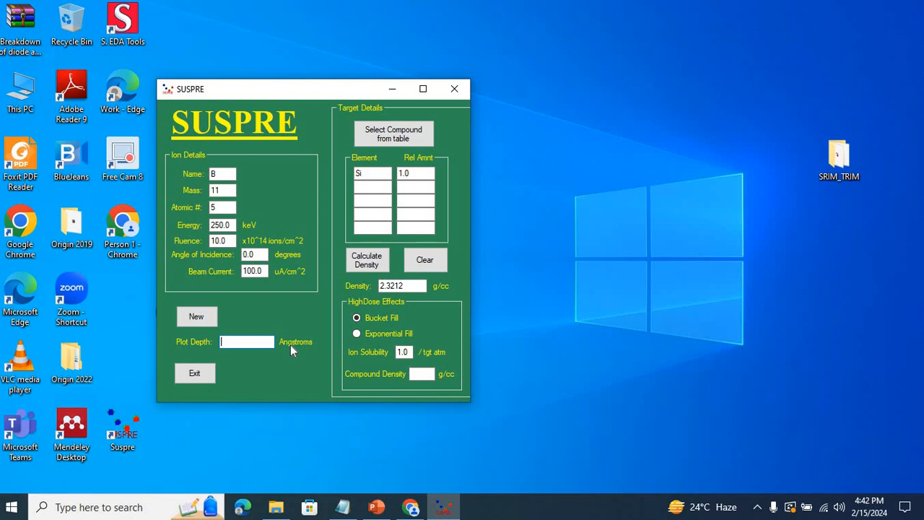
pyautogui.write('15000')
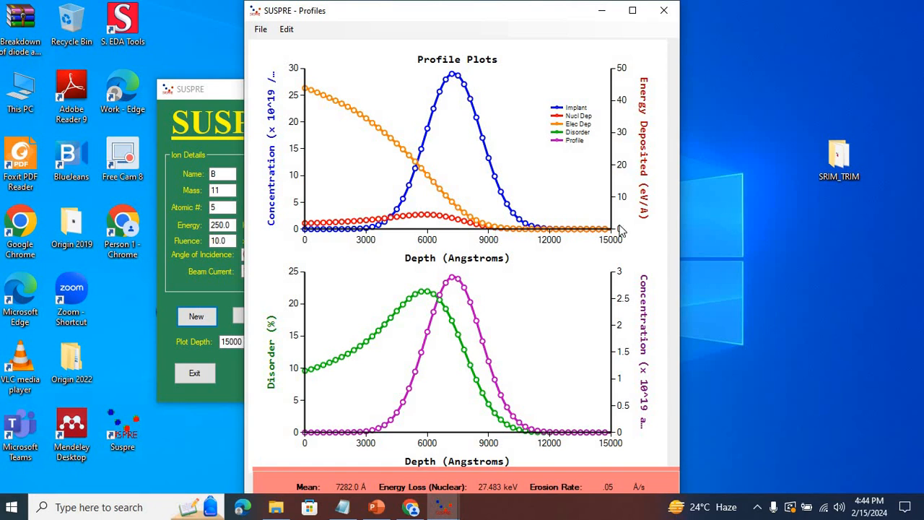
# - Launch SRIM from the SRIM_TRIM desktop folder, close the folder window, and open the TRIM Calculation setup
pyautogui.doubleClick(843, 161)
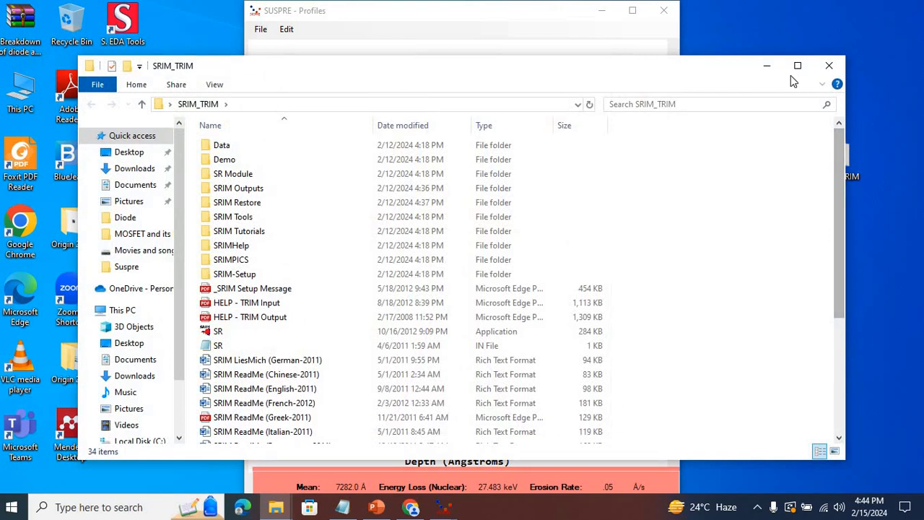
pyautogui.moveTo(837, 195); pyautogui.dragTo(846, 315)
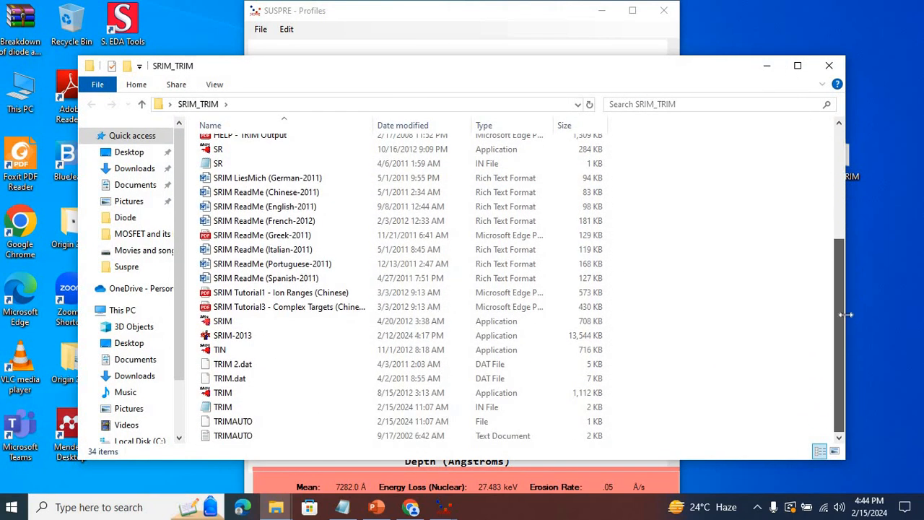
pyautogui.doubleClick(220, 322)
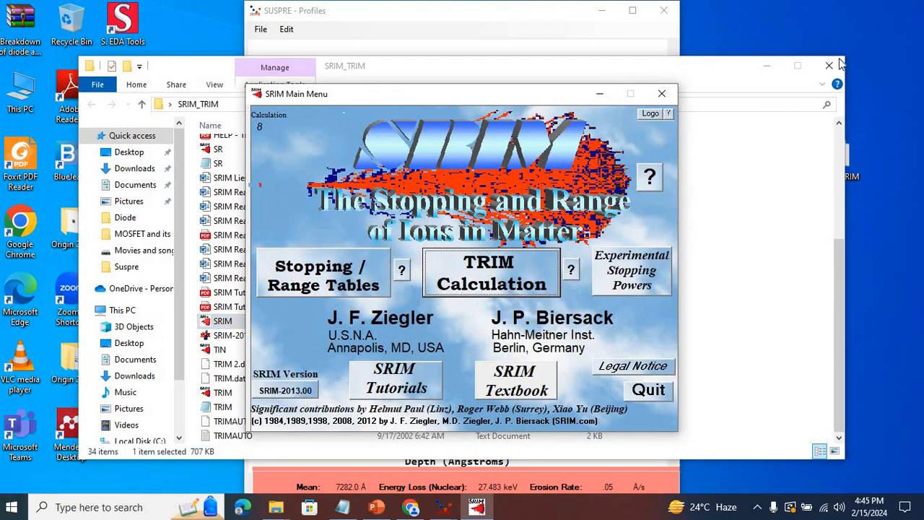
pyautogui.click(708, 132)
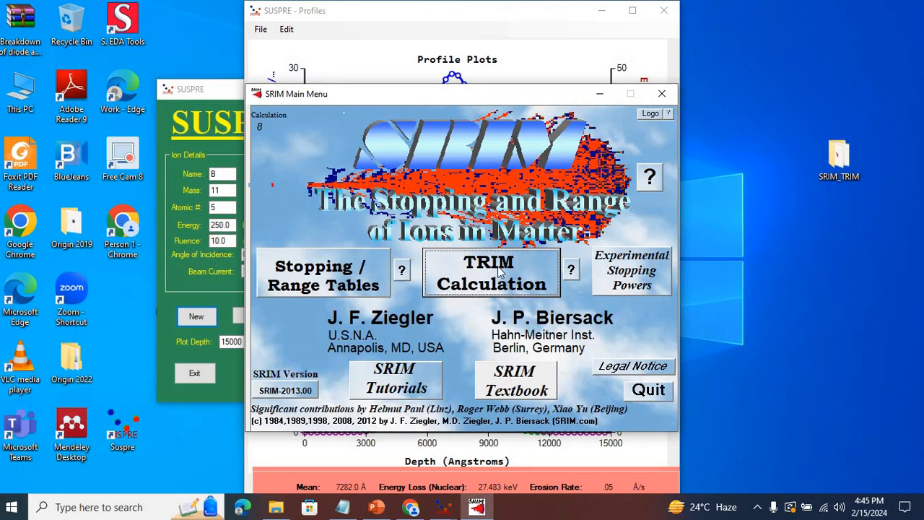
pyautogui.click(501, 271)
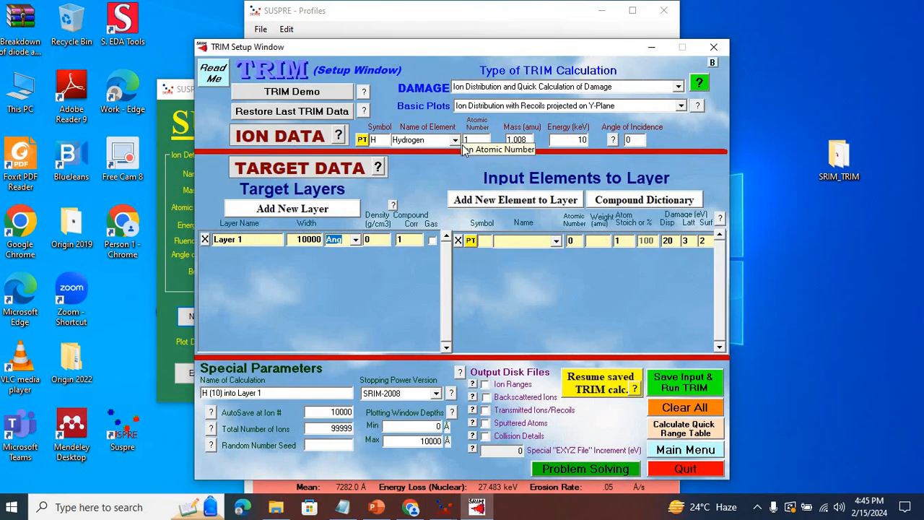
# - Choose Boron as the ion and Silicon from the periodic table as the element of Layer 1
pyautogui.click(455, 141)
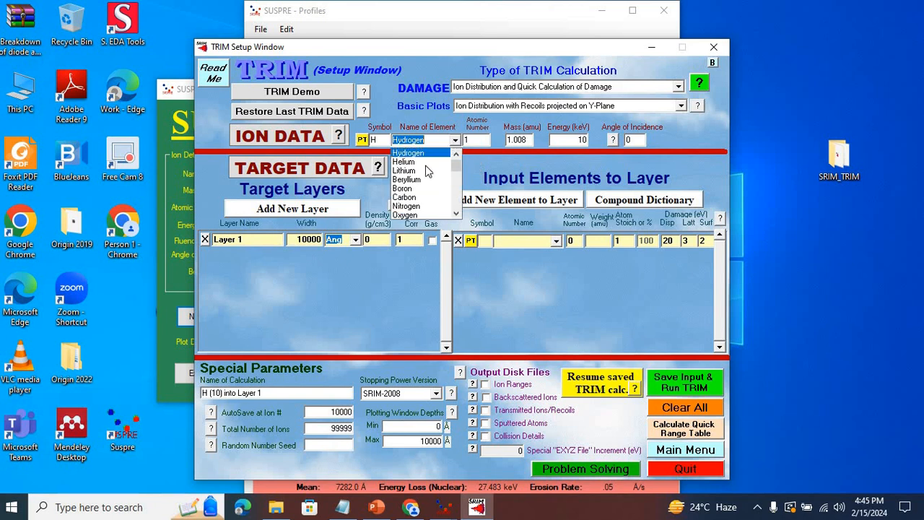
pyautogui.click(402, 188)
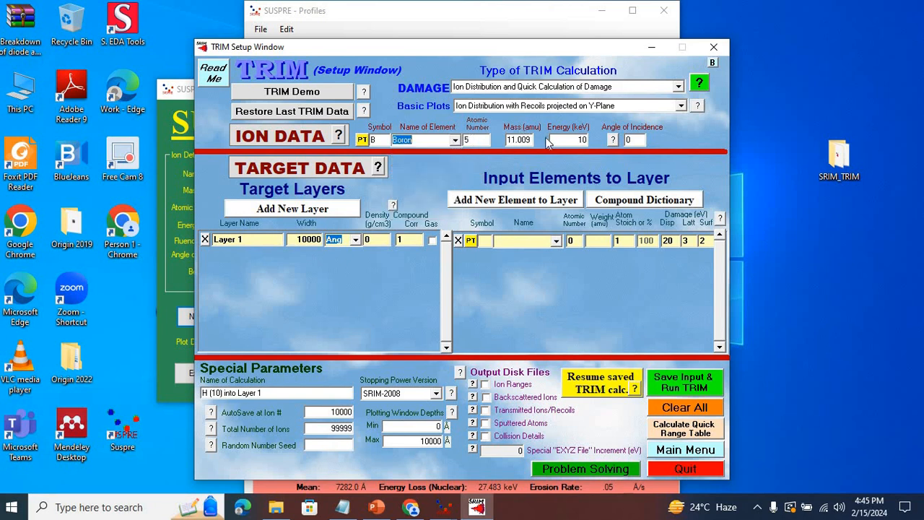
pyautogui.click(470, 240)
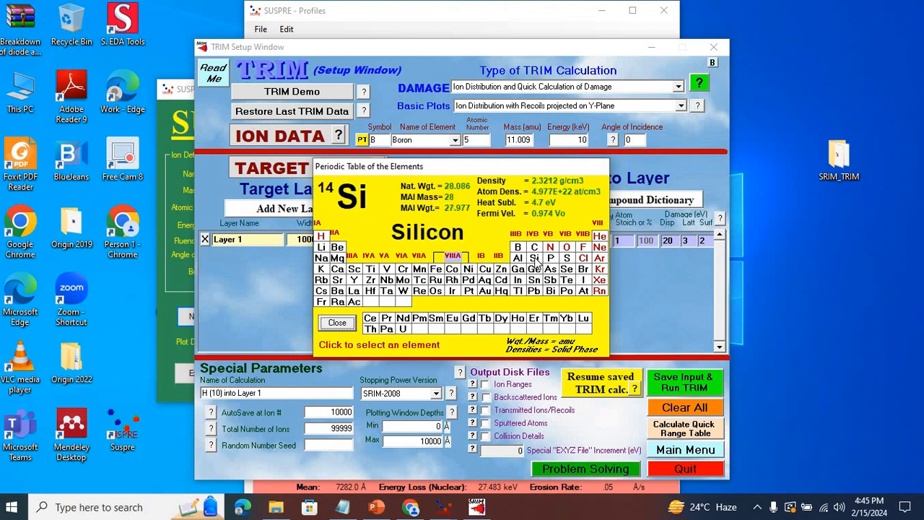
pyautogui.click(535, 259)
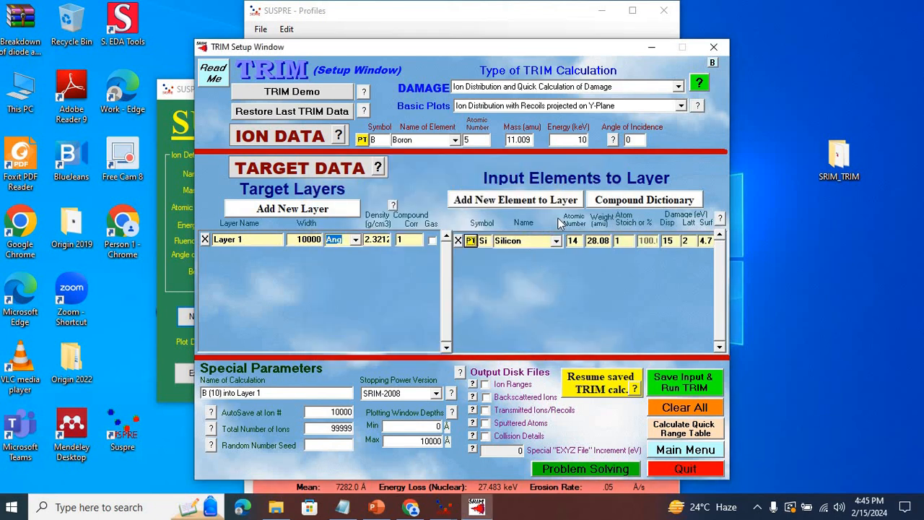
# - Set the ion energy to 250 keV and the width of Layer 1 to 15000 Ang
pyautogui.click(582, 140)
pyautogui.press('BackSpace')
pyautogui.press('BackSpace')
pyautogui.write('20')
pyautogui.write('5')
pyautogui.click(315, 242)
pyautogui.click(308, 243)
pyautogui.press('BackSpace')
pyautogui.write('5')
# - Set the total number of ions to 500 and AutoSave at ion number 250
pyautogui.doubleClick(346, 429)
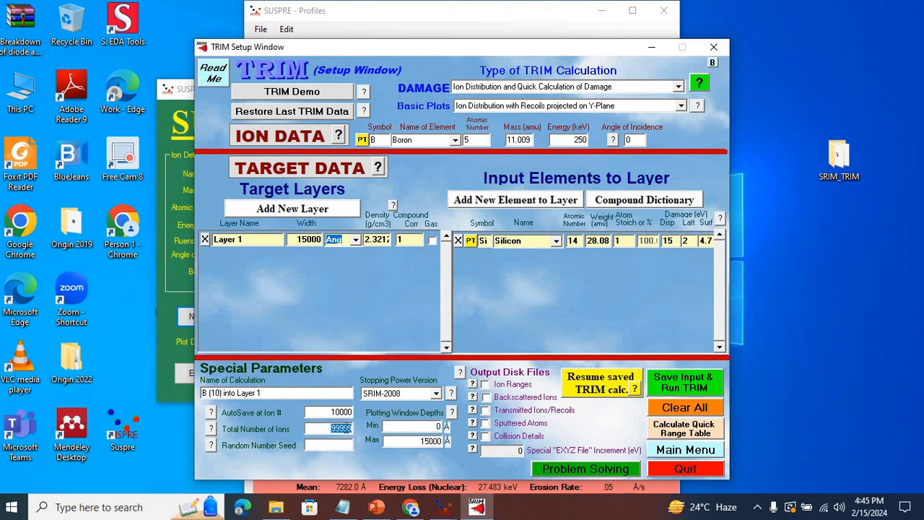
pyautogui.write('500')
pyautogui.doubleClick(345, 411)
pyautogui.write('250')
# - Enable all five output disk files, from Ion Ranges to Collision Details, without storing recoil data, and run TRIM
pyautogui.click(484, 385)
pyautogui.click(485, 398)
pyautogui.click(486, 424)
pyautogui.click(486, 437)
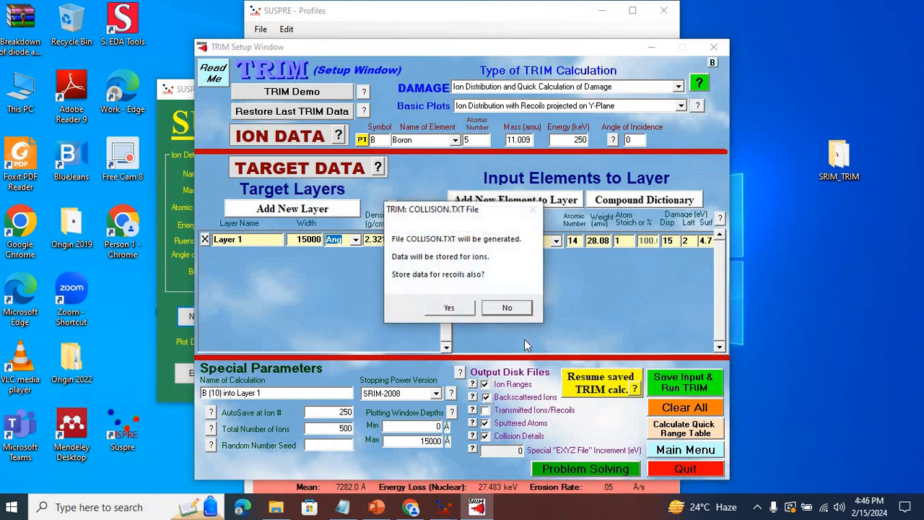
pyautogui.click(507, 308)
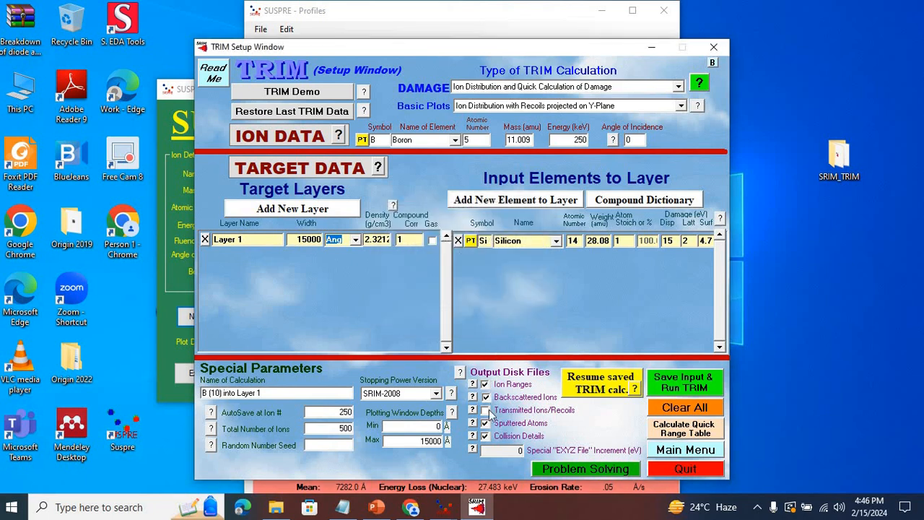
pyautogui.click(485, 410)
pyautogui.click(553, 142)
pyautogui.click(702, 387)
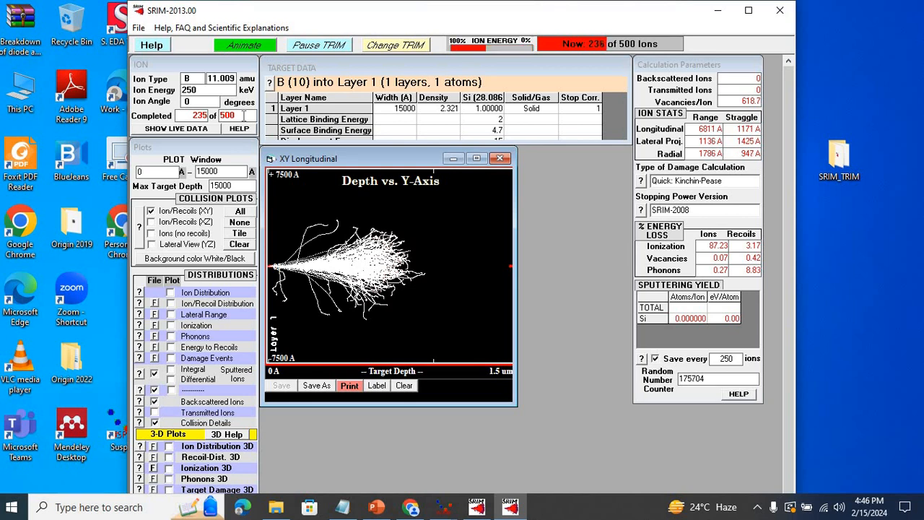
# - Arrange the SUSPRE Profiles window and the running SRIM-2013.00 window side by side for comparison
pyautogui.moveTo(442, 14); pyautogui.dragTo(673, 101)
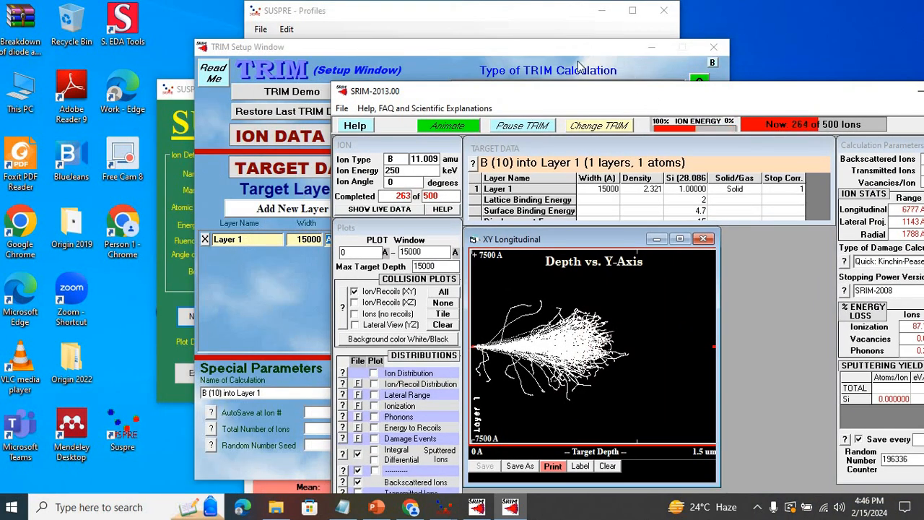
pyautogui.click(543, 25)
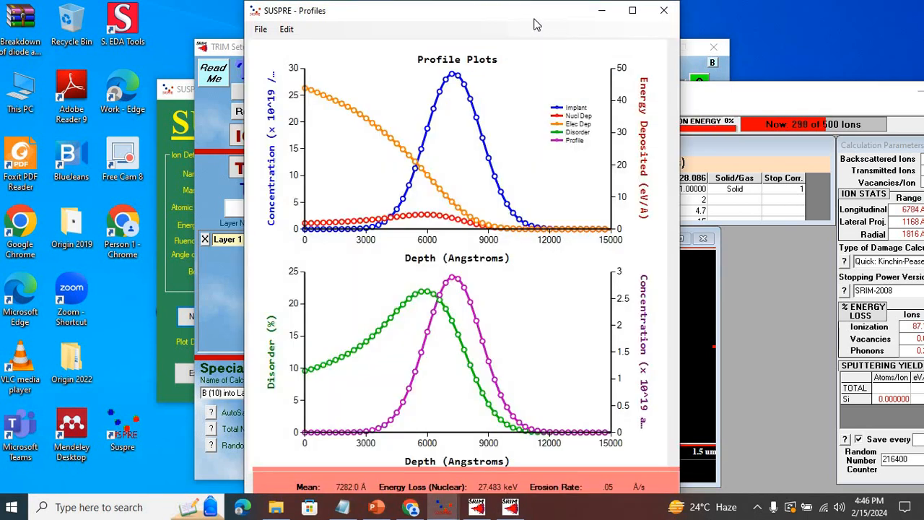
pyautogui.moveTo(535, 18); pyautogui.dragTo(201, 16)
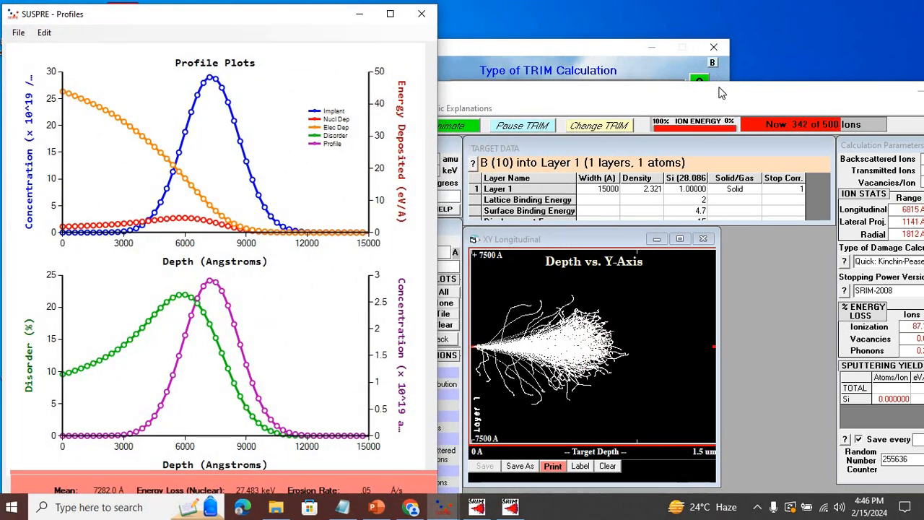
pyautogui.moveTo(737, 82); pyautogui.dragTo(728, 20)
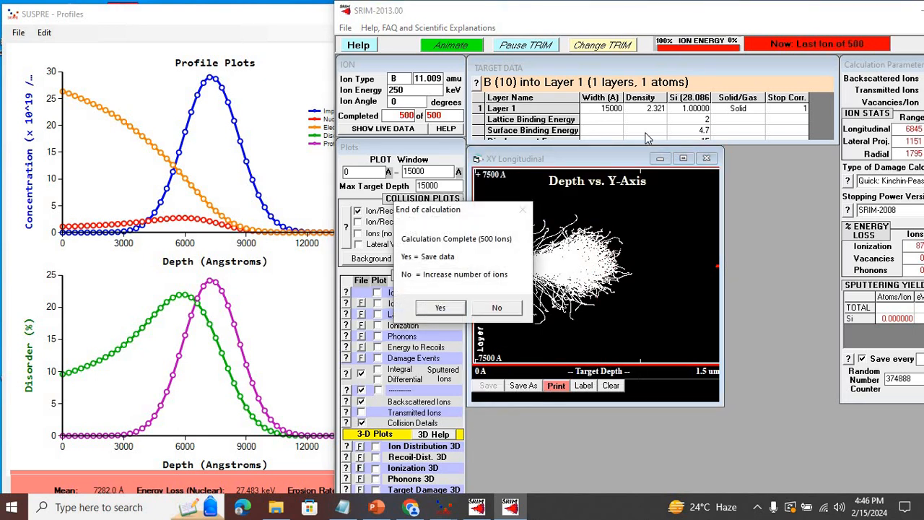
# - Decline saving at the end of the calculation, keep the total at 500 ions, and continue without saving TRIM
pyautogui.click(497, 308)
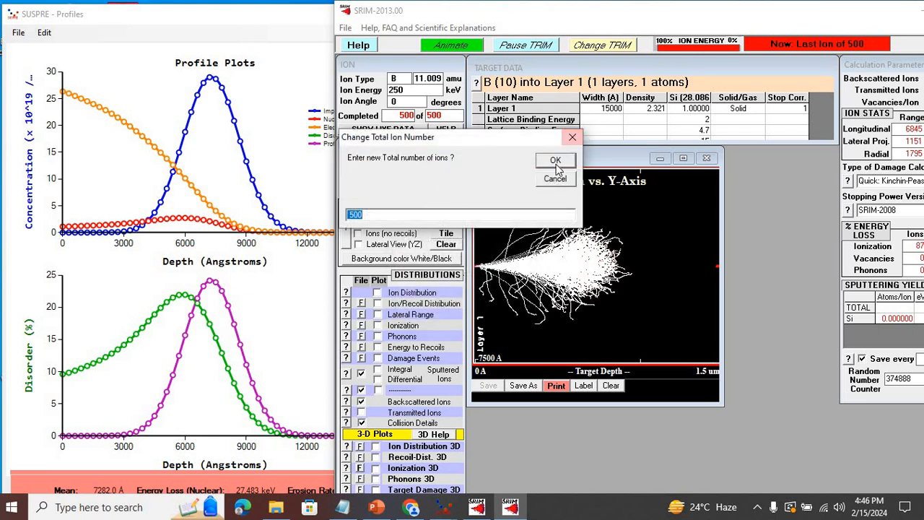
pyautogui.press('Return')
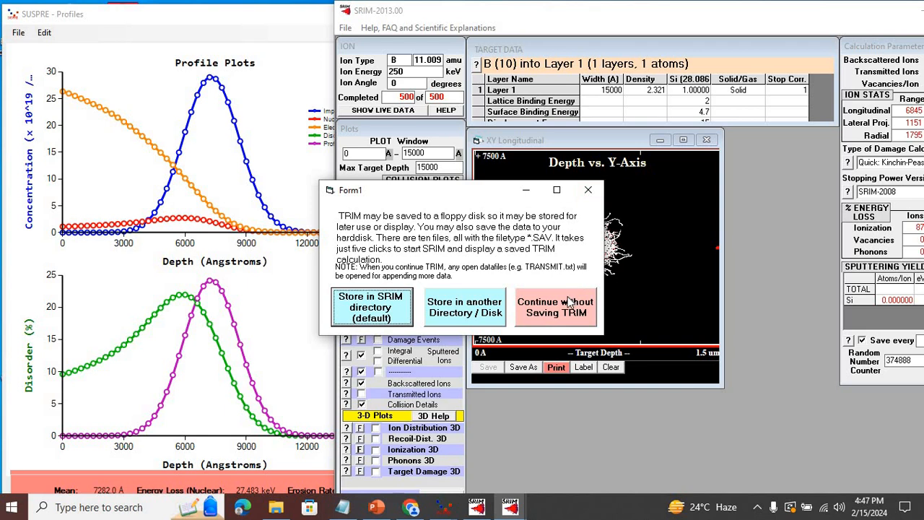
pyautogui.click(569, 302)
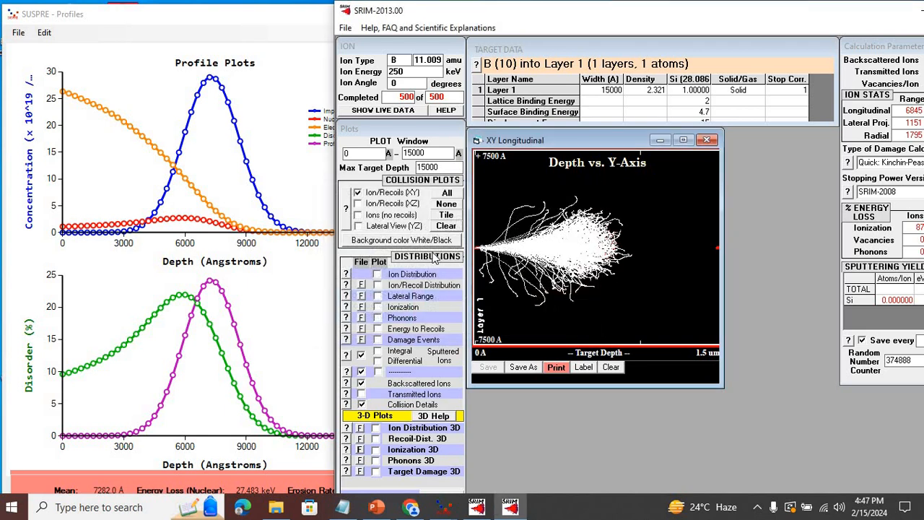
# - Plot the Ion Distribution in SRIM and compare its range and straggle with the SUSPRE implant profile
pyautogui.click(377, 274)
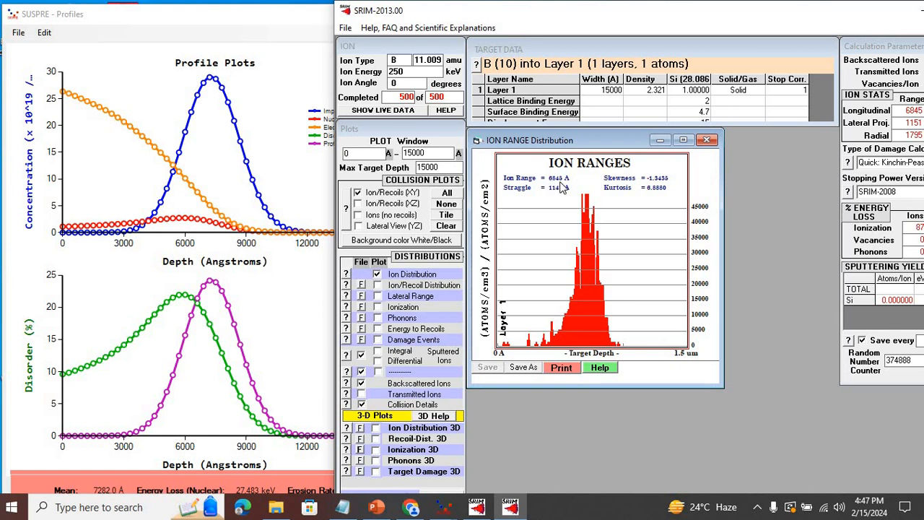
pyautogui.click(304, 18)
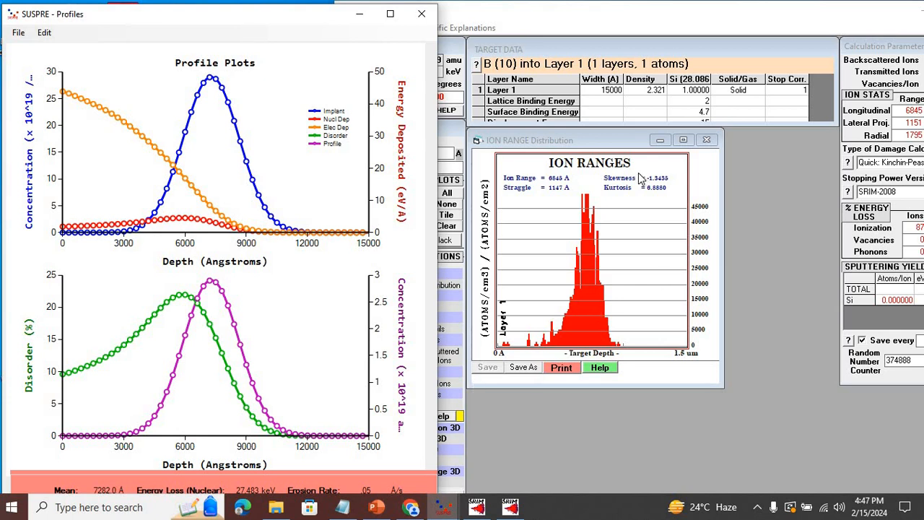
pyautogui.click(596, 145)
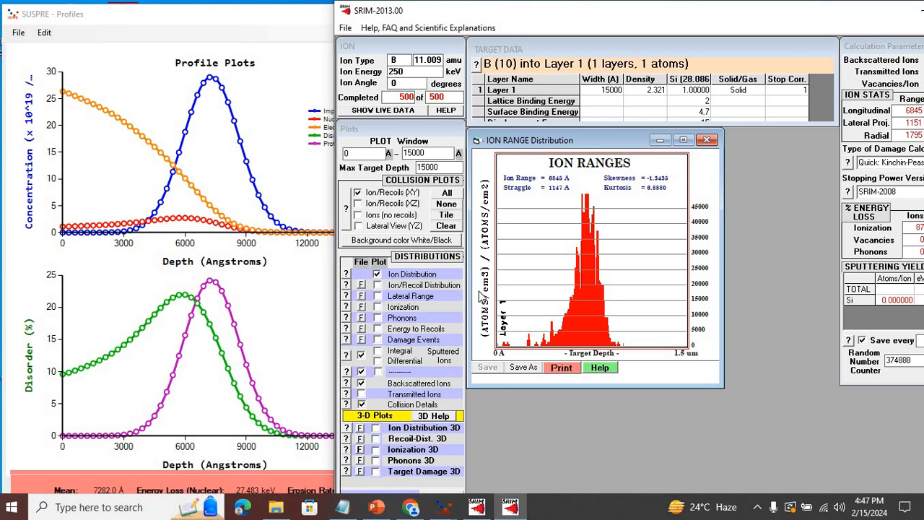
# - Plot the Damage Events distribution and compare it with the disorder curve in the enlarged SUSPRE profiles, restoring that window
pyautogui.click(379, 340)
pyautogui.moveTo(624, 257); pyautogui.dragTo(658, 180)
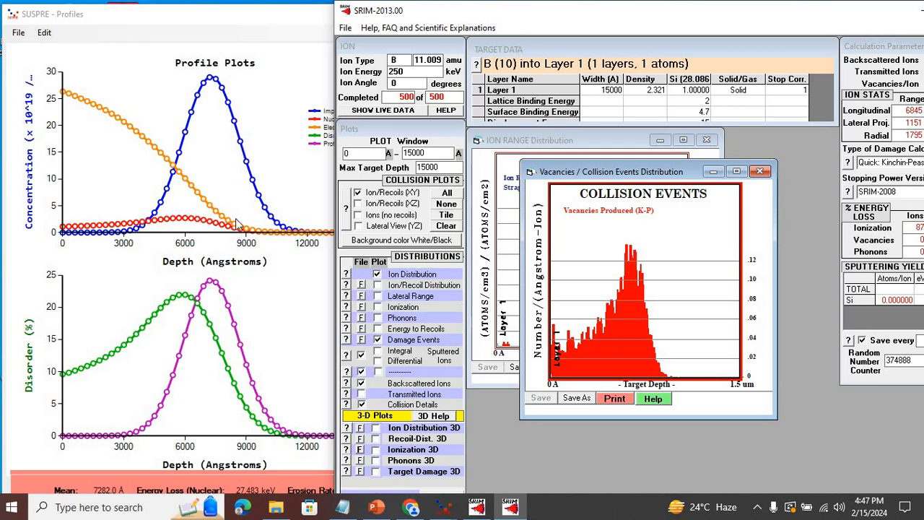
pyautogui.doubleClick(249, 16)
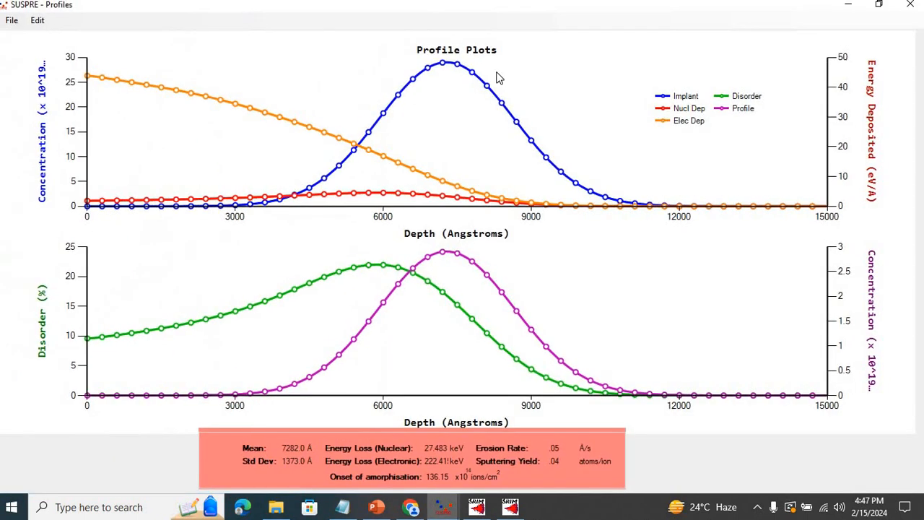
pyautogui.click(875, 7)
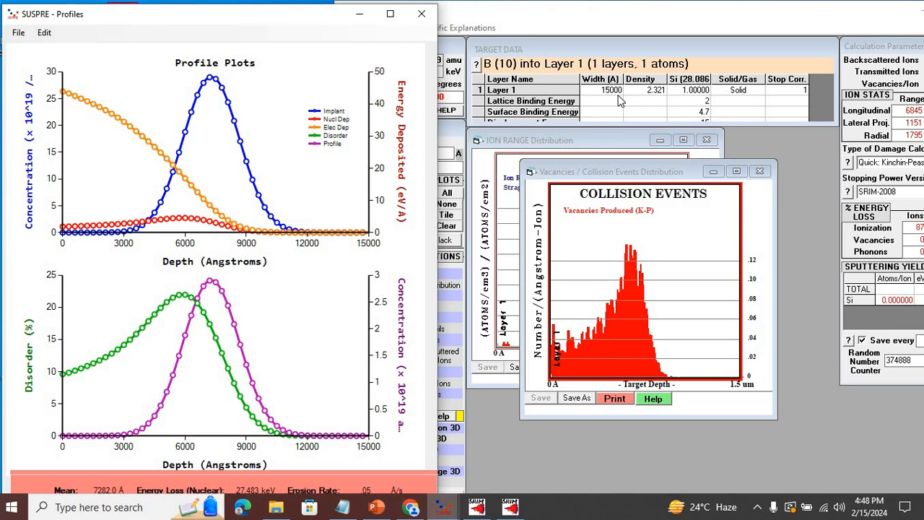
pyautogui.click(648, 19)
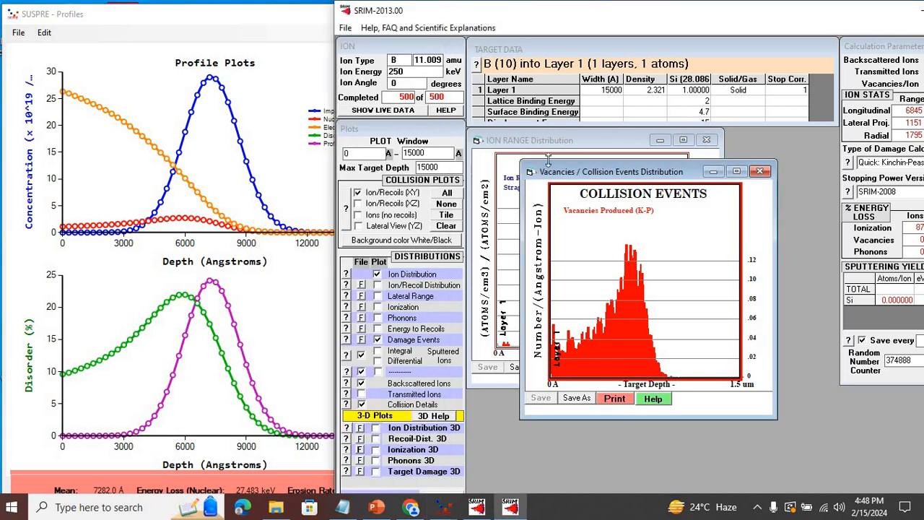
# - View the Ionization and Energy to Recoils distributions, and close them together with the collision events plot
pyautogui.click(378, 307)
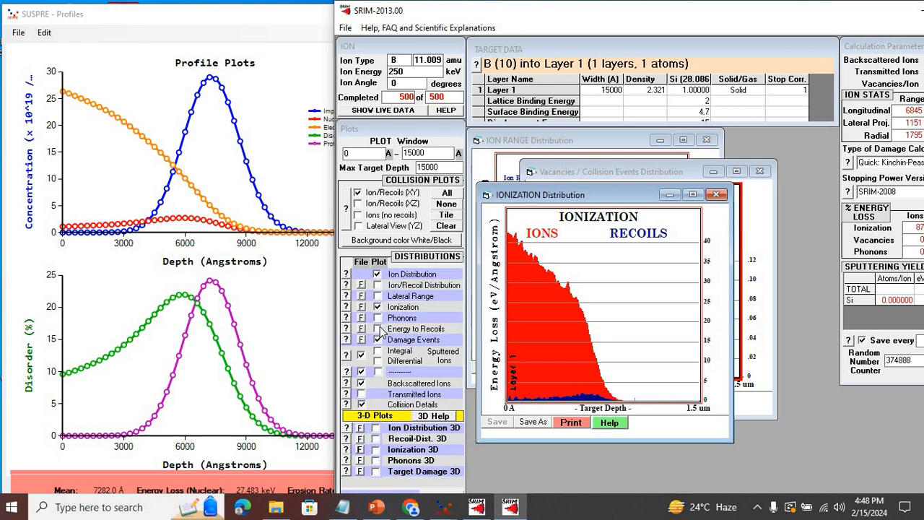
pyautogui.click(377, 329)
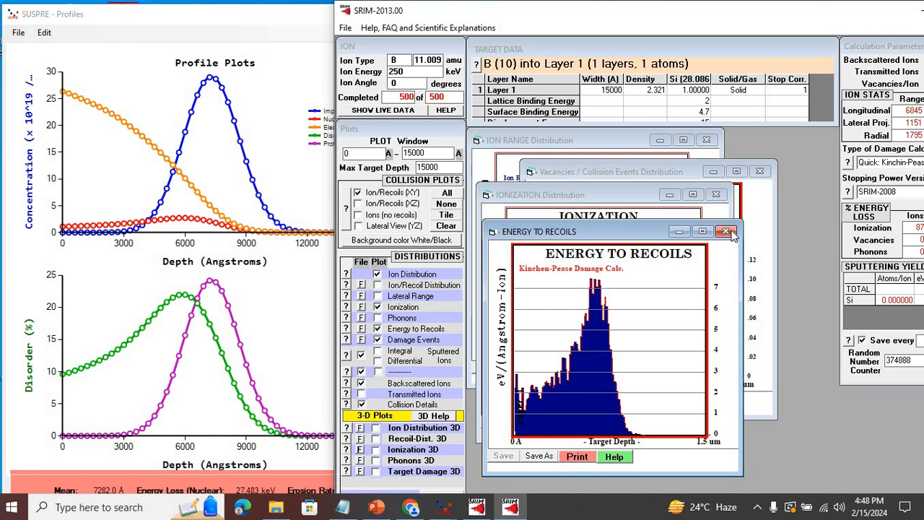
pyautogui.click(727, 232)
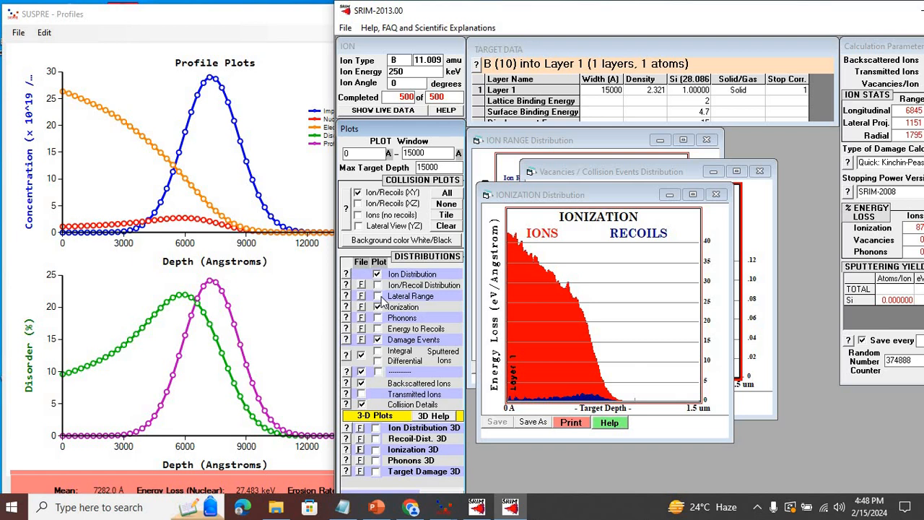
pyautogui.click(716, 195)
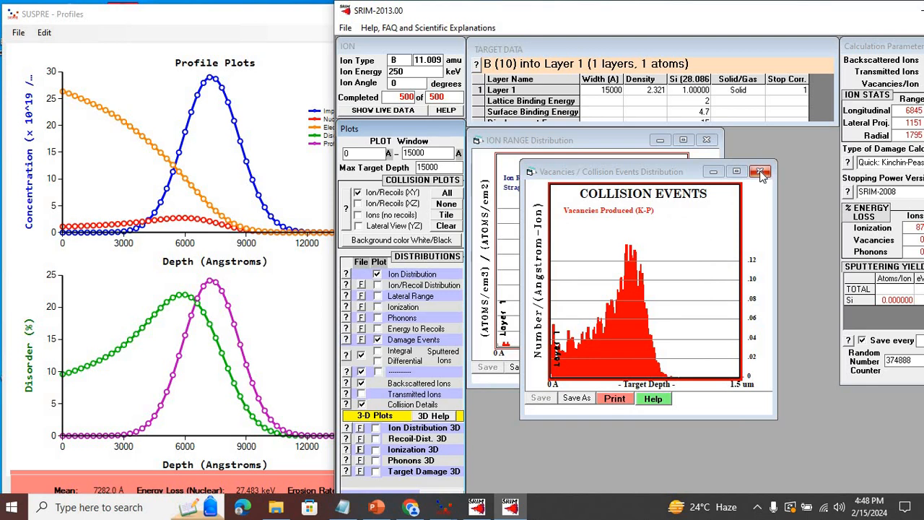
pyautogui.click(760, 172)
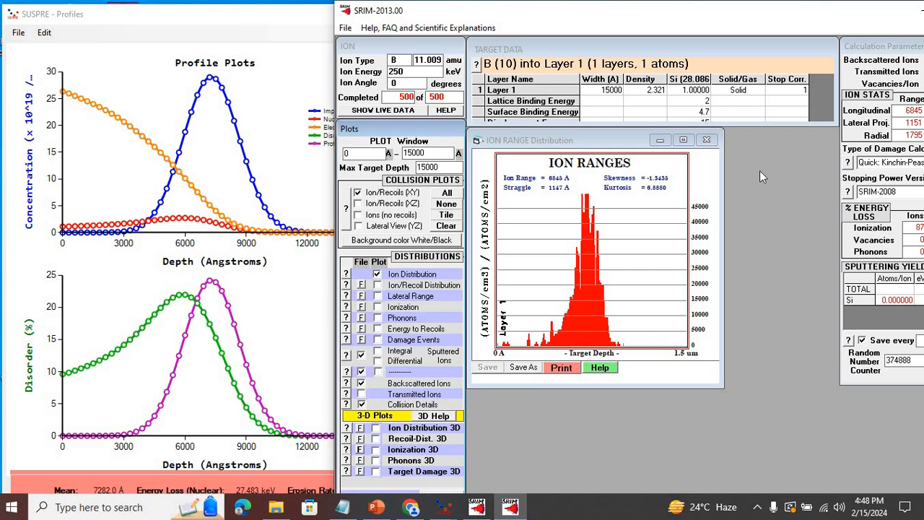
# - Move the SRIM window to check its calculation parameters, and shift it aside to uncover the SUSPRE profiles and TRIM Setup Window
pyautogui.moveTo(768, 15); pyautogui.dragTo(705, 26)
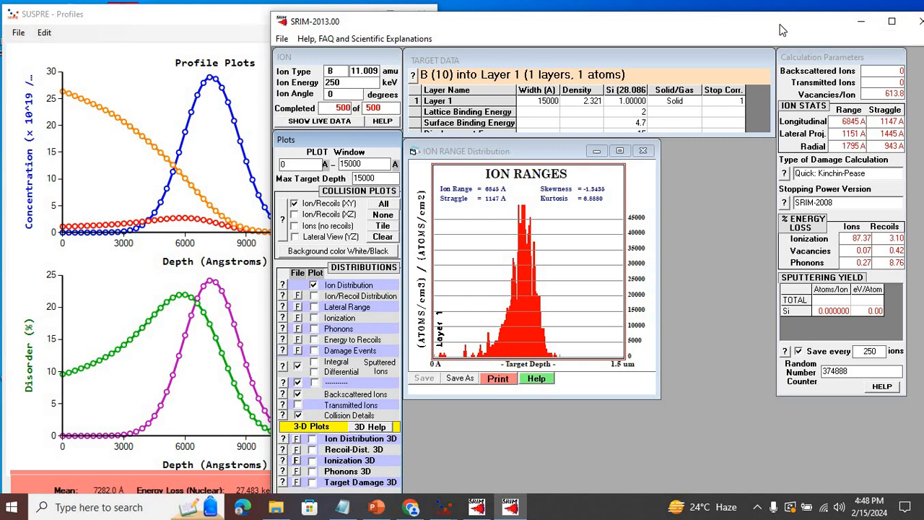
pyautogui.moveTo(698, 25); pyautogui.dragTo(794, 42)
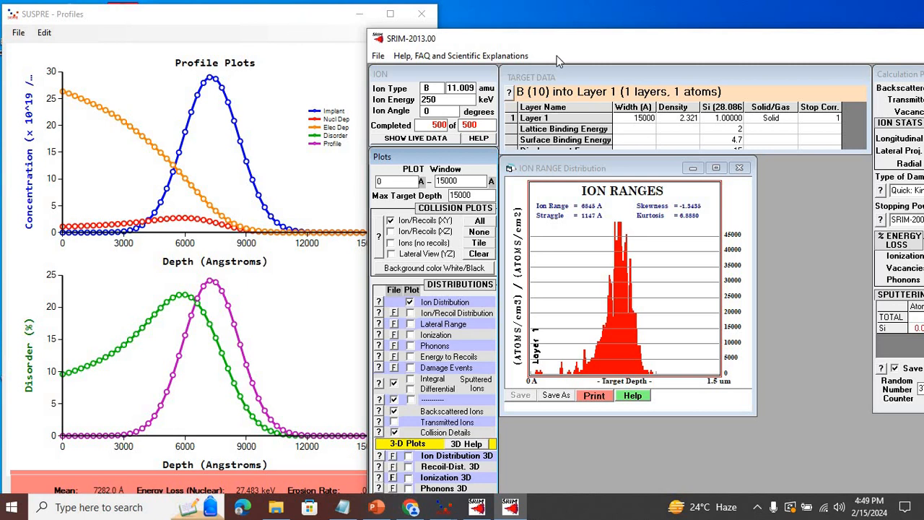
pyautogui.moveTo(648, 38); pyautogui.dragTo(822, 90)
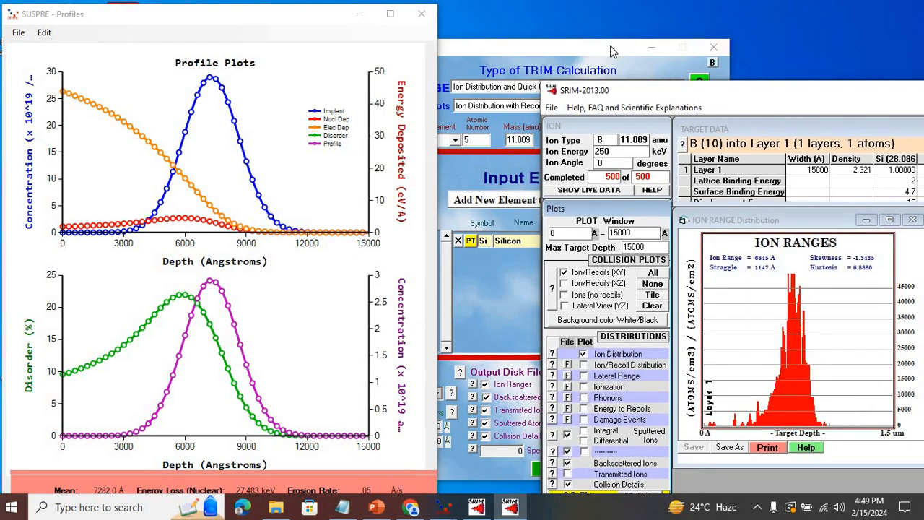
# - Close the TRIM Setup Window and the SRIM-2013 calculation, continuing without saving the TRIM data
pyautogui.click(610, 46)
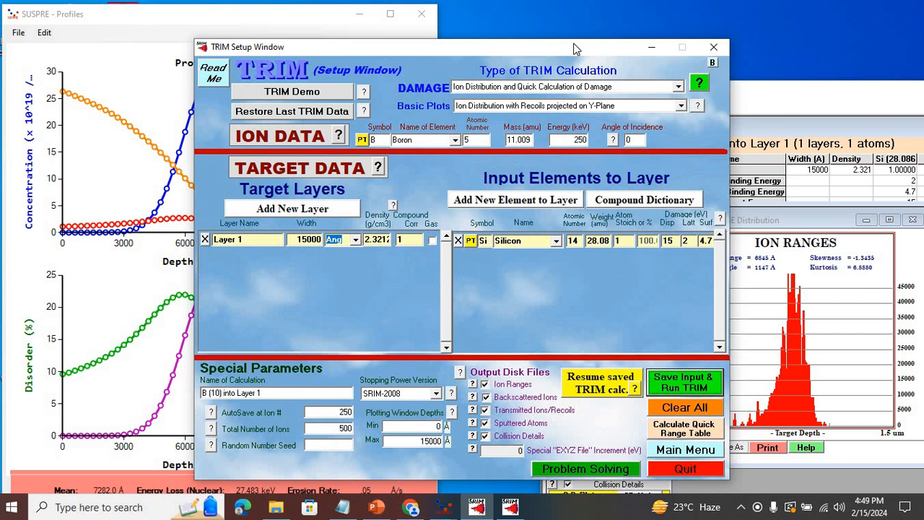
pyautogui.click(715, 45)
pyautogui.moveTo(809, 101); pyautogui.dragTo(370, 55)
pyautogui.click(749, 63)
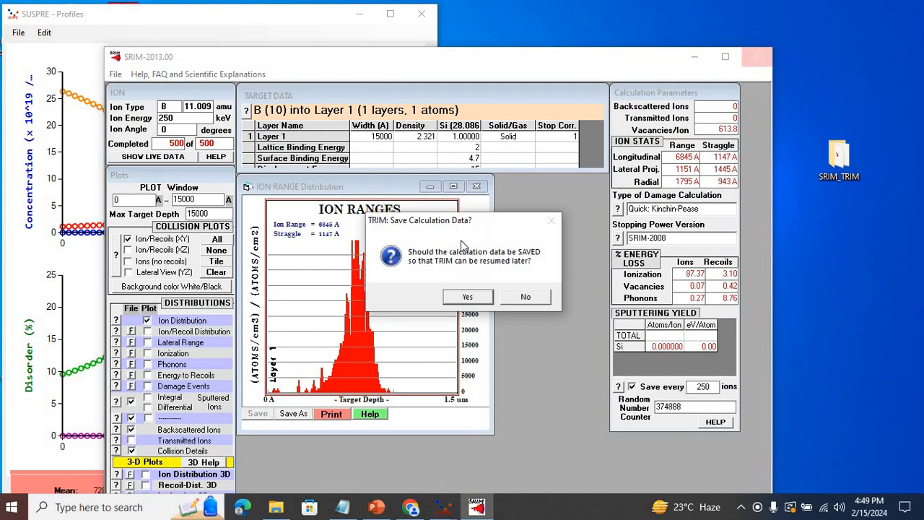
pyautogui.click(470, 297)
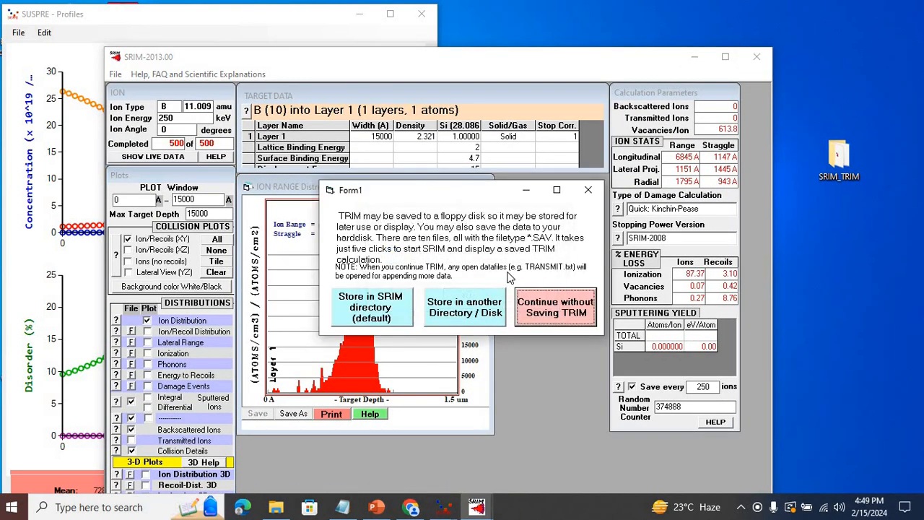
pyautogui.click(565, 307)
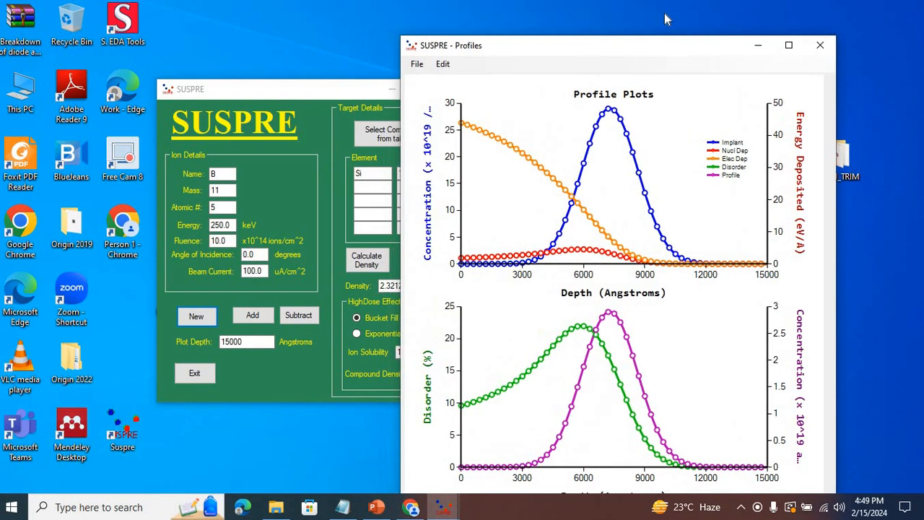
# - Arrange the SUSPRE input window and its Profiles window side by side so both are unobstructed
pyautogui.moveTo(664, 19); pyautogui.dragTo(794, 19)
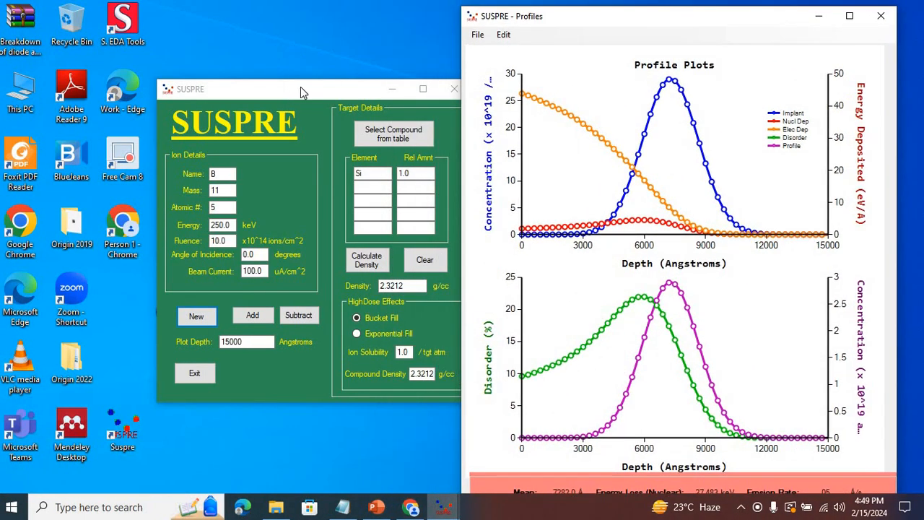
pyautogui.moveTo(301, 87); pyautogui.dragTo(158, 65)
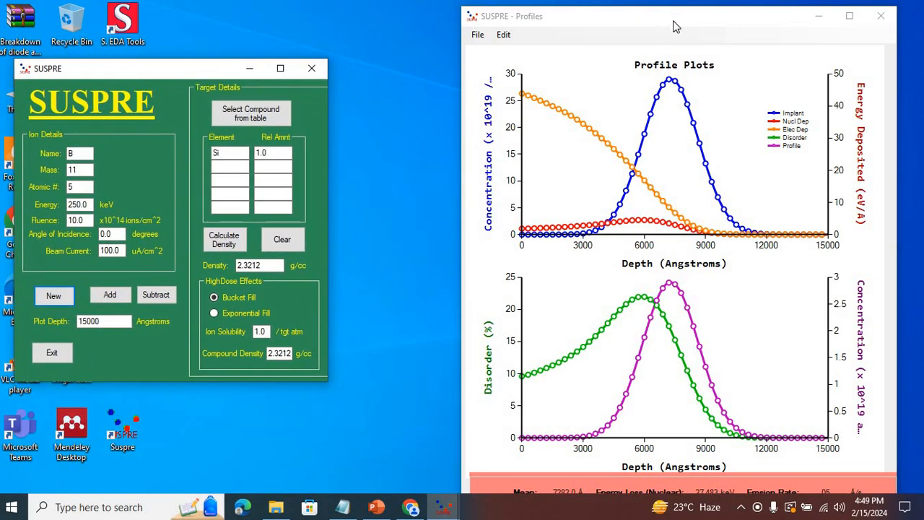
pyautogui.moveTo(675, 22); pyautogui.dragTo(598, 21)
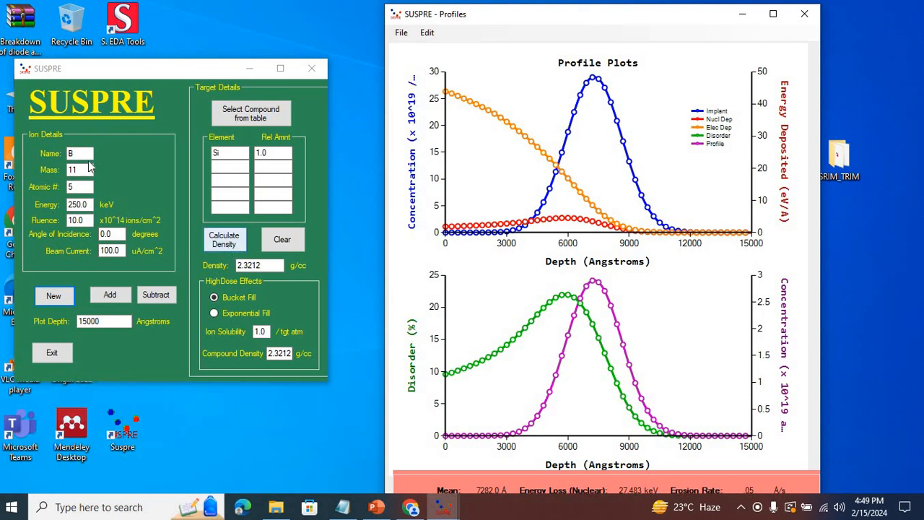
# - Set the boron implant's fluence to 1.0 x10^14 ions/cm^2 and calculate it as a new SUSPRE profile
pyautogui.click(86, 154)
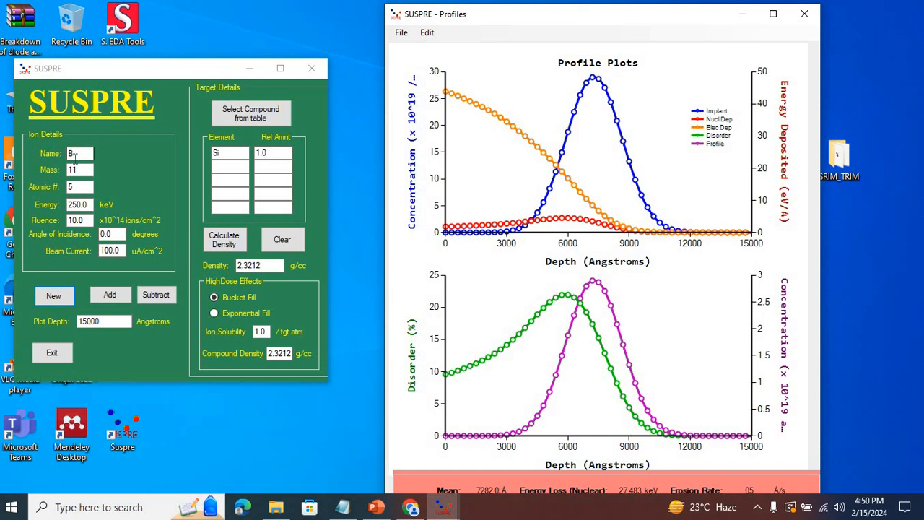
pyautogui.click(83, 207)
pyautogui.click(72, 220)
pyautogui.click(78, 220)
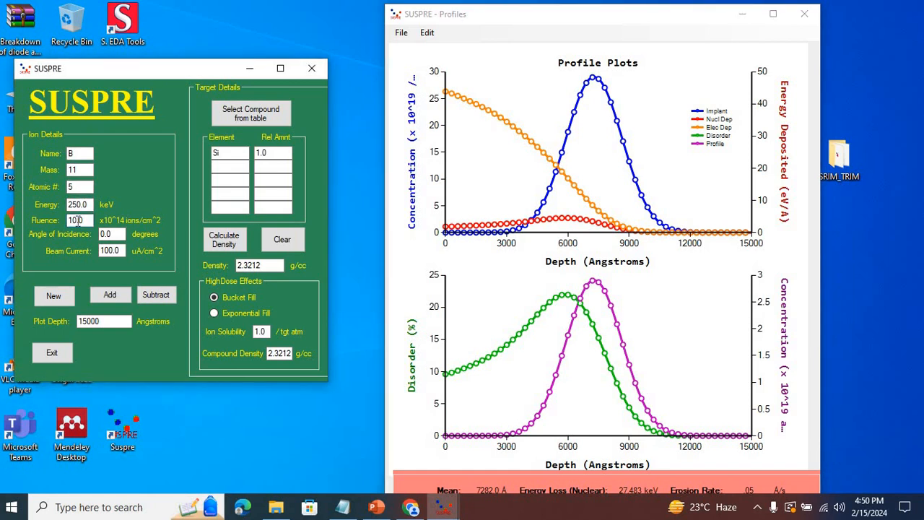
pyautogui.press('BackSpace')
pyautogui.press('Delete')
pyautogui.click(63, 297)
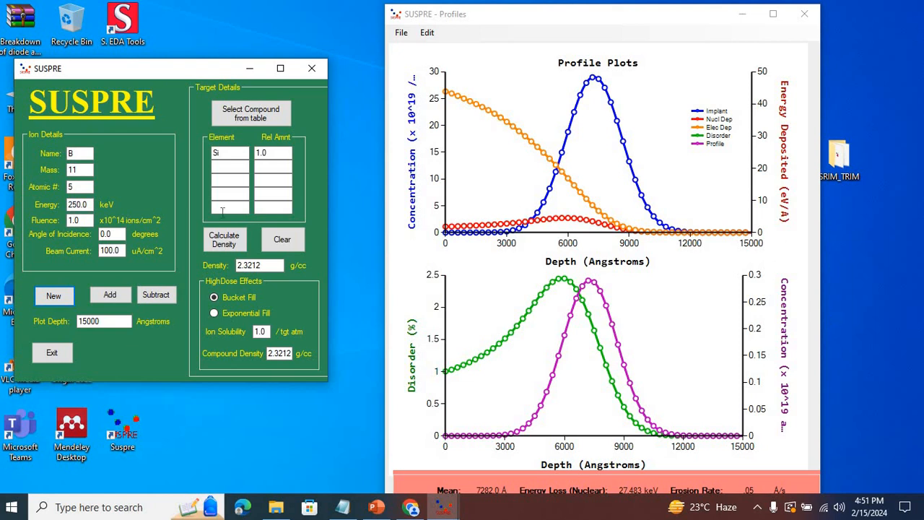
# - Set the fluence back to 10.0 x10^14 ions/cm^2 and recalculate the boron implant as a new profile
pyautogui.click(74, 221)
pyautogui.click(74, 220)
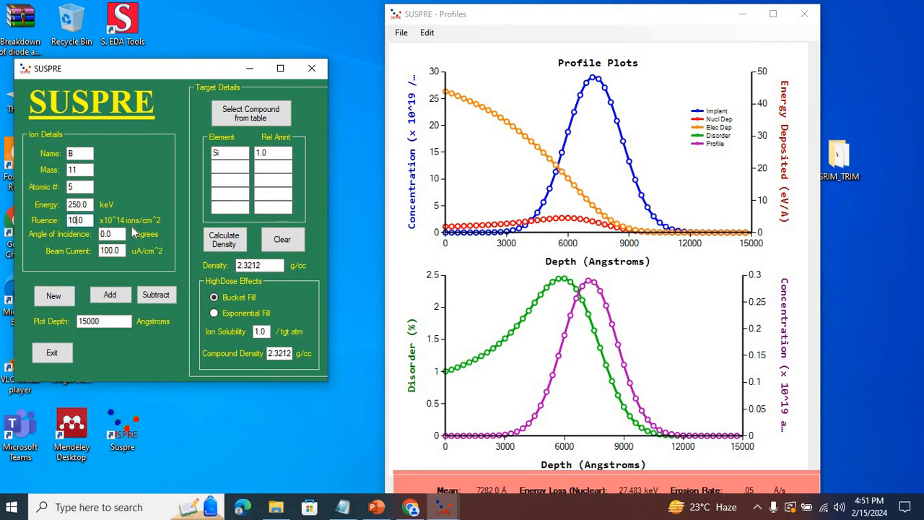
pyautogui.write('0.')
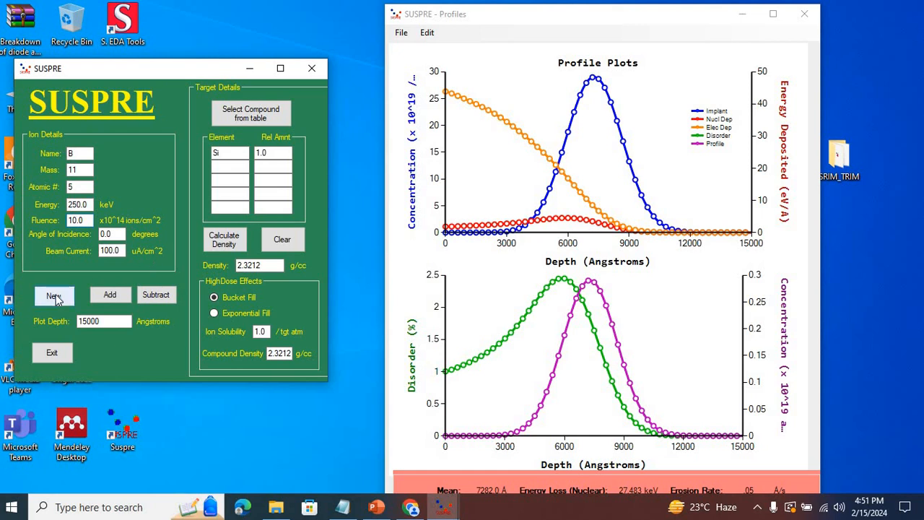
pyautogui.click(57, 298)
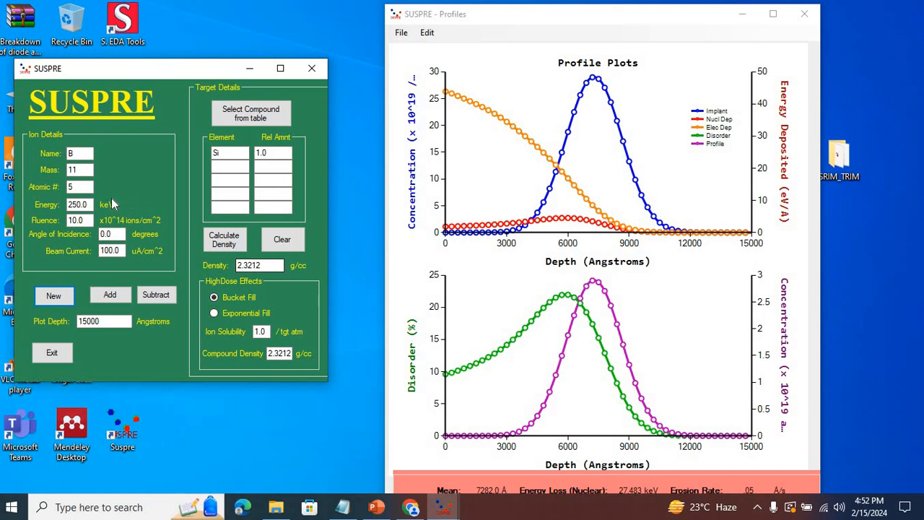
# - Set the boron ion energy to 100.0 keV, calculate a new profile, and shift the Profiles window to expose its summary values
pyautogui.click(77, 205)
pyautogui.press('BackSpace')
pyautogui.press('BackSpace')
pyautogui.write('10')
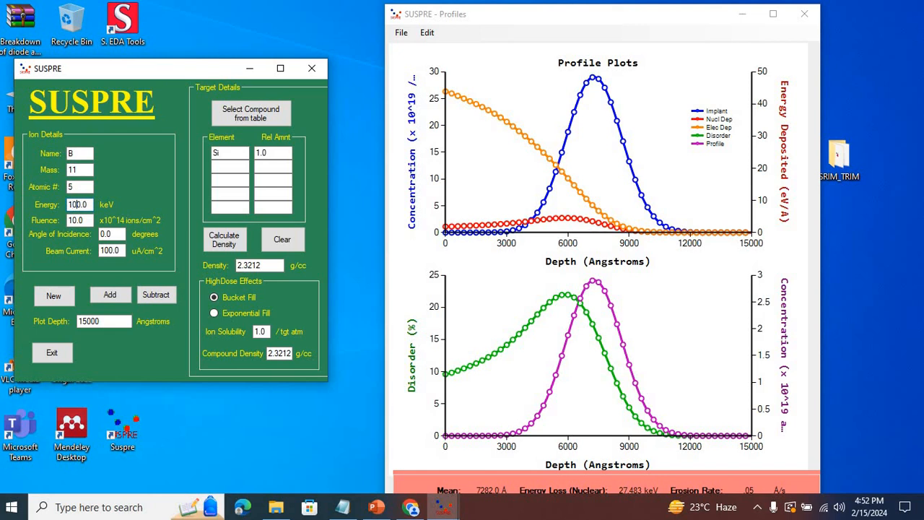
pyautogui.click(62, 296)
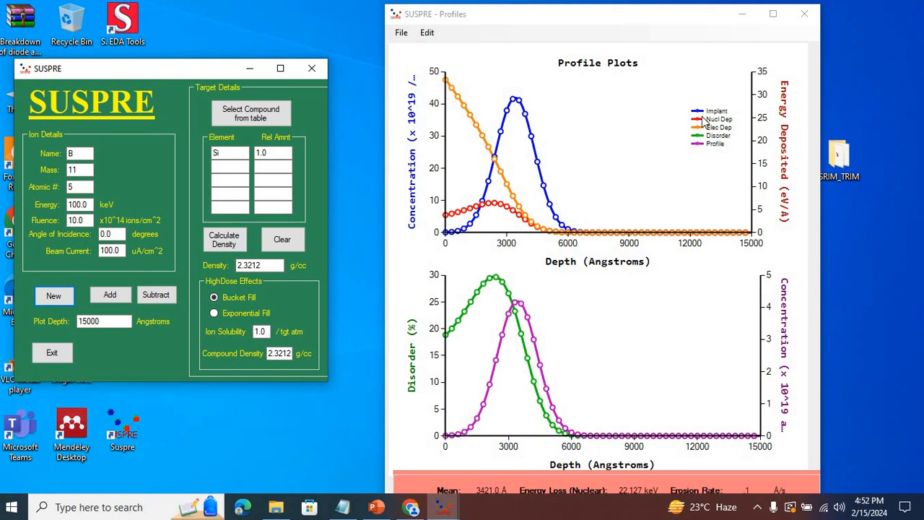
pyautogui.click(689, 13)
pyautogui.moveTo(689, 13); pyautogui.dragTo(688, 6)
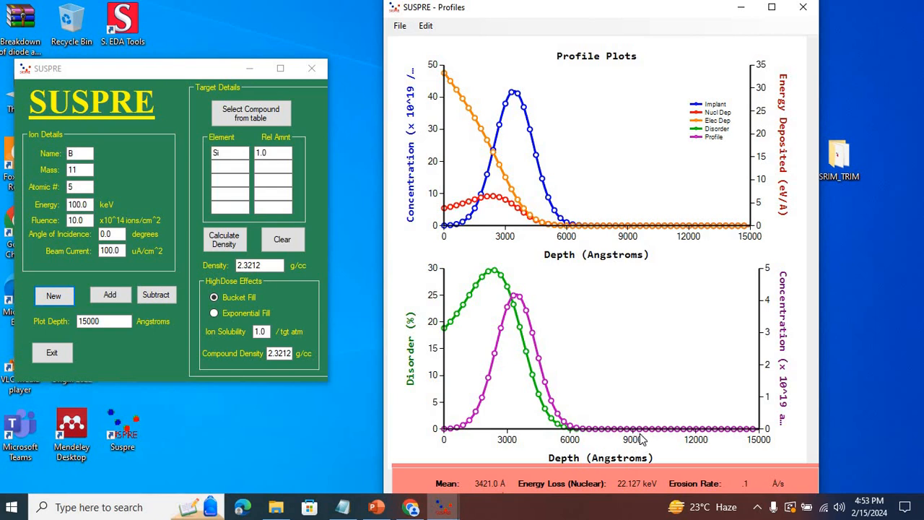
# - Set the boron ion energy to 10.0 keV and calculate a new profile
pyautogui.click(76, 204)
pyautogui.press('BackSpace')
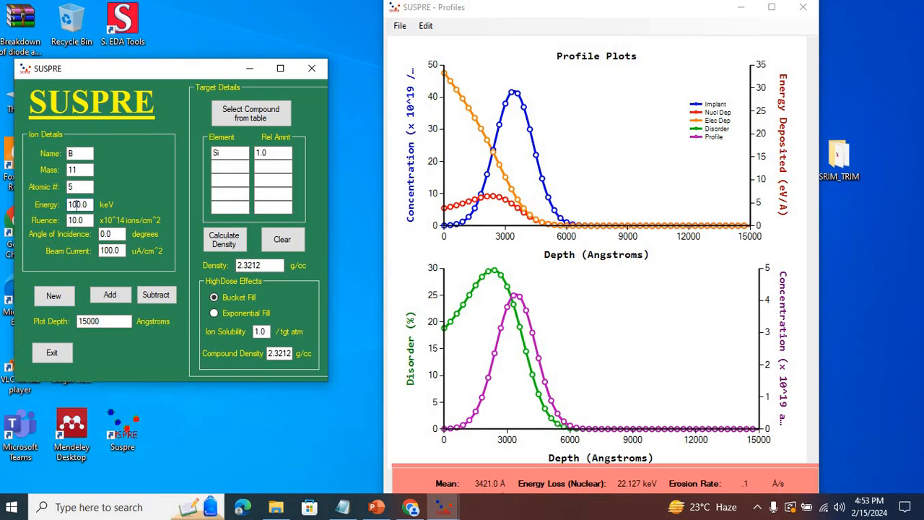
pyautogui.click(58, 298)
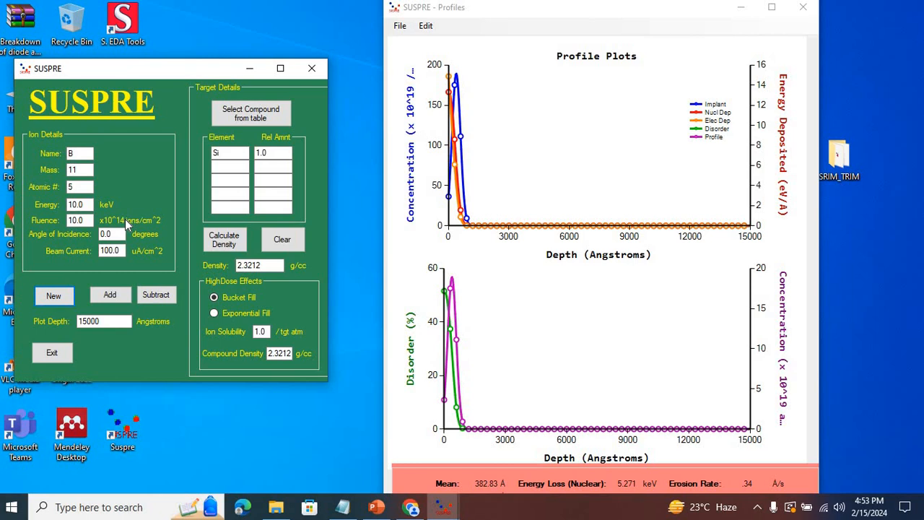
# - Set the boron ion energy back to 250.0 keV and recalculate the implant as a new profile
pyautogui.click(79, 204)
pyautogui.press('BackSpace')
pyautogui.press('BackSpace')
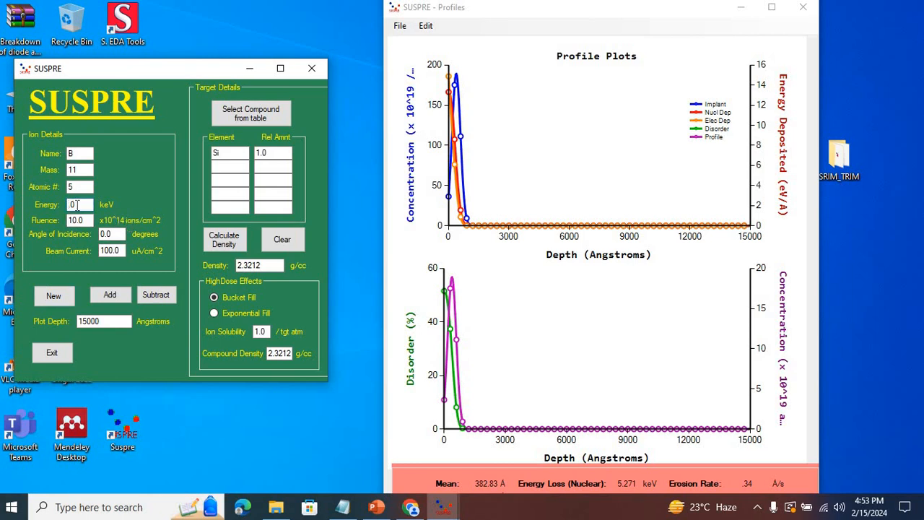
pyautogui.write('250.0')
pyautogui.click(65, 300)
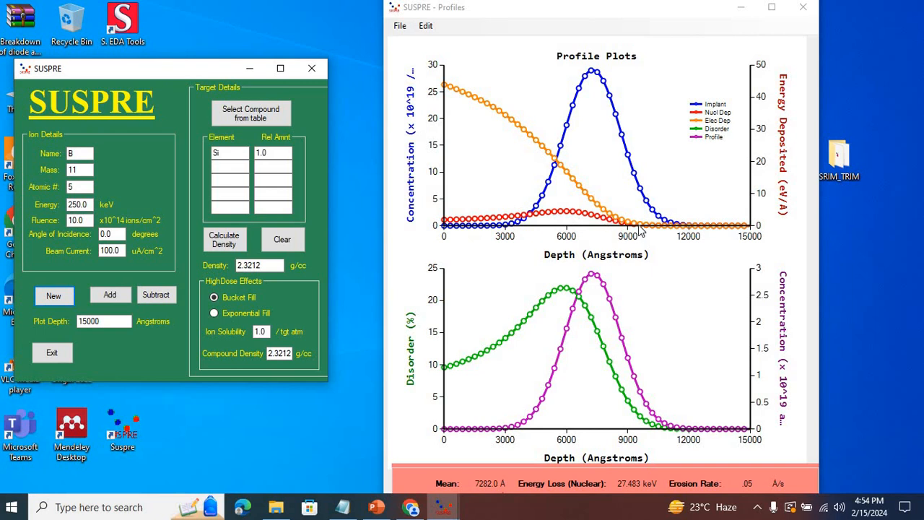
# - Change the implanted ion to arsenic (As) from the Table of Elements and calculate a new 250 keV profile
pyautogui.click(77, 153)
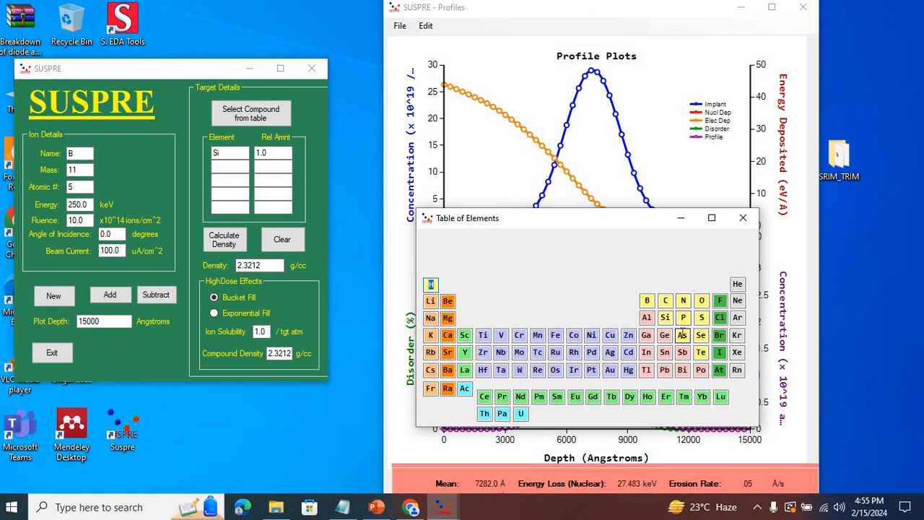
pyautogui.moveTo(645, 225); pyautogui.dragTo(839, 125)
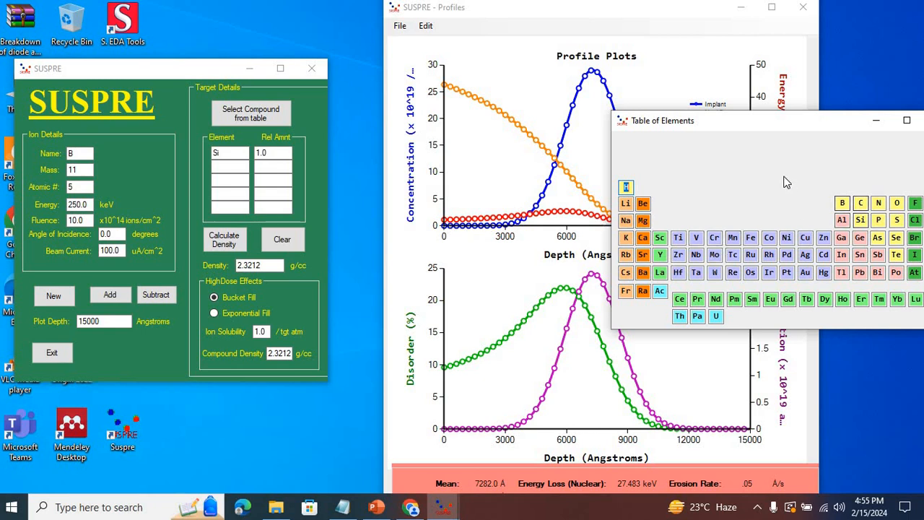
pyautogui.click(878, 237)
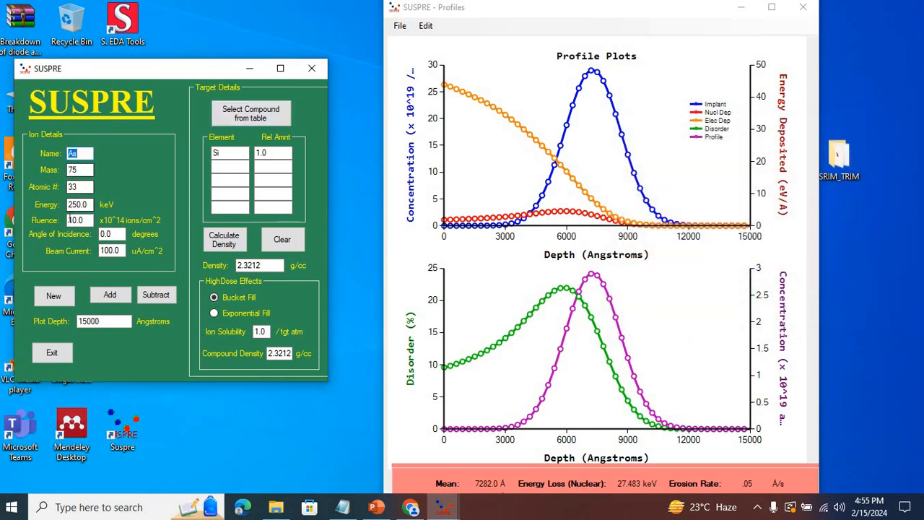
pyautogui.click(55, 296)
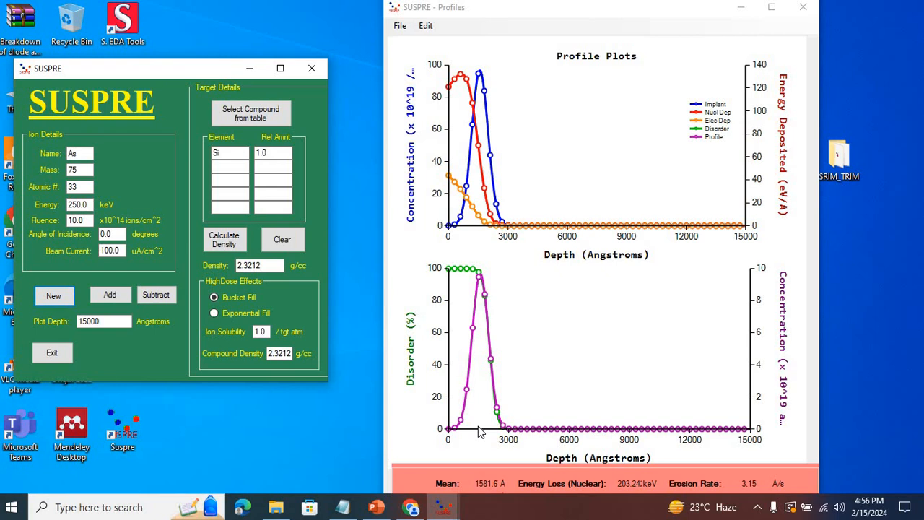
# - Switch to the PowerPoint lecture to examine slide 16, Implant Damage, for light and heavy ions, and return to SUSPRE
pyautogui.click(376, 507)
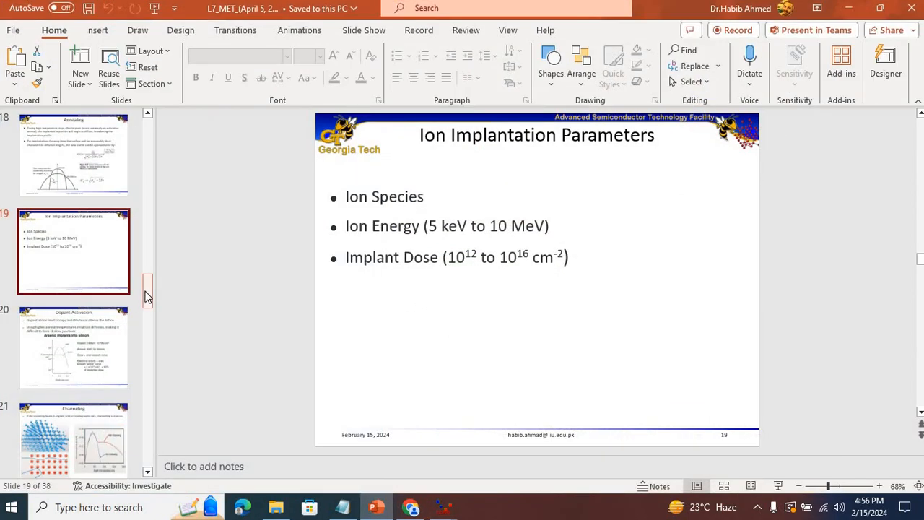
pyautogui.scroll(-3, 148, 311)
pyautogui.moveTo(148, 311); pyautogui.dragTo(147, 270)
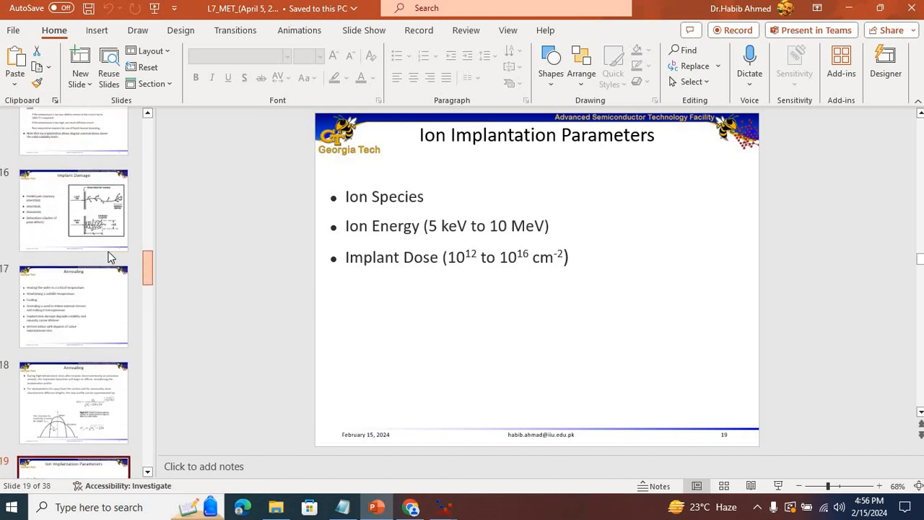
pyautogui.click(75, 222)
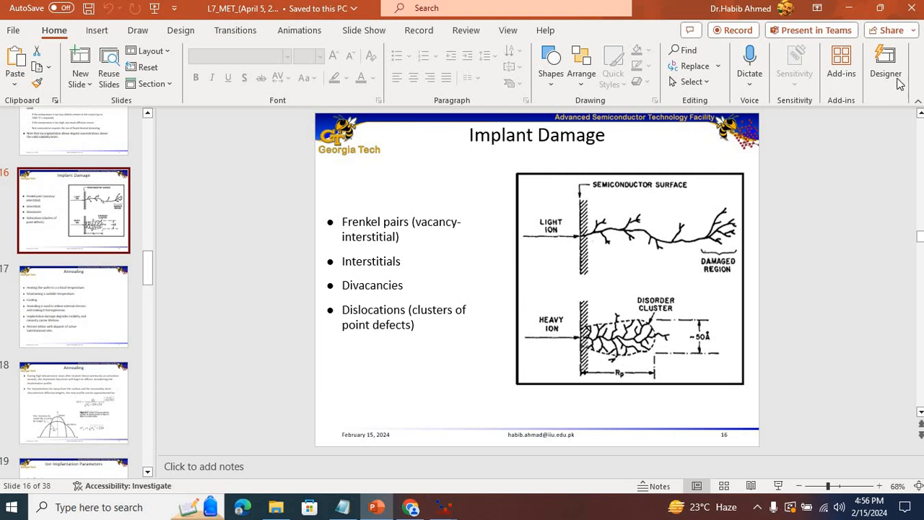
pyautogui.click(858, 13)
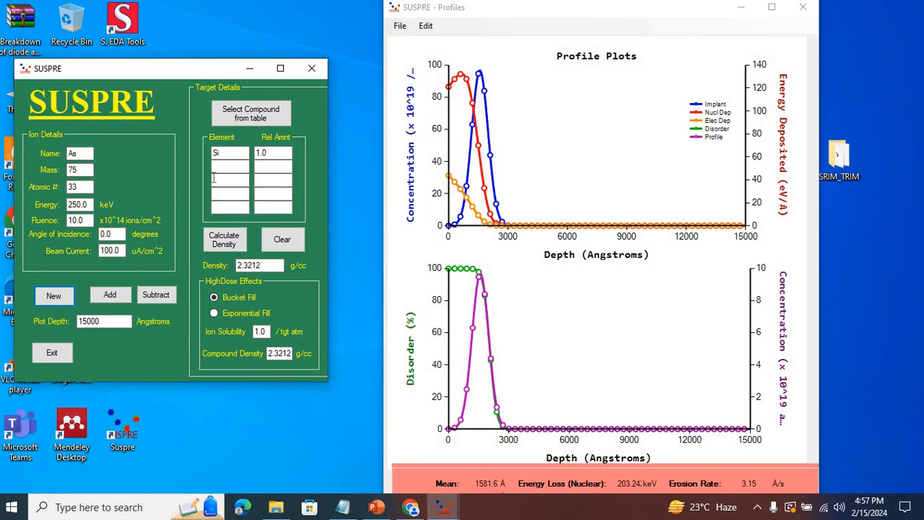
# - Change the implanted ion to boron (B) from the Table of Elements and add its 250 keV implant to the existing arsenic profile
pyautogui.click(226, 154)
pyautogui.click(87, 170)
pyautogui.click(78, 153)
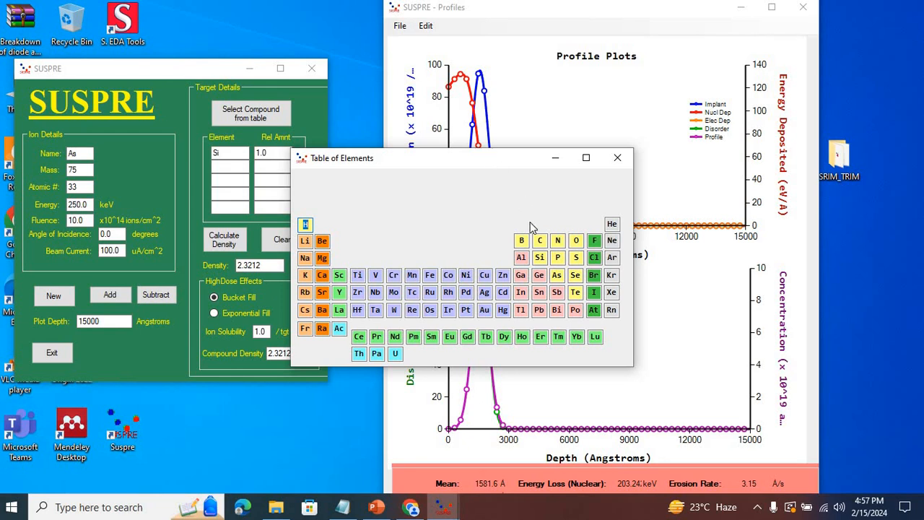
pyautogui.click(522, 241)
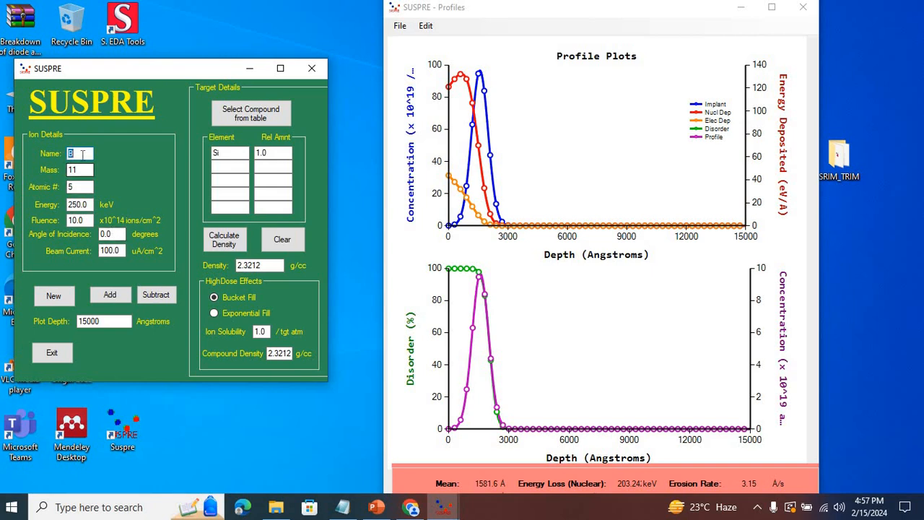
pyautogui.click(121, 296)
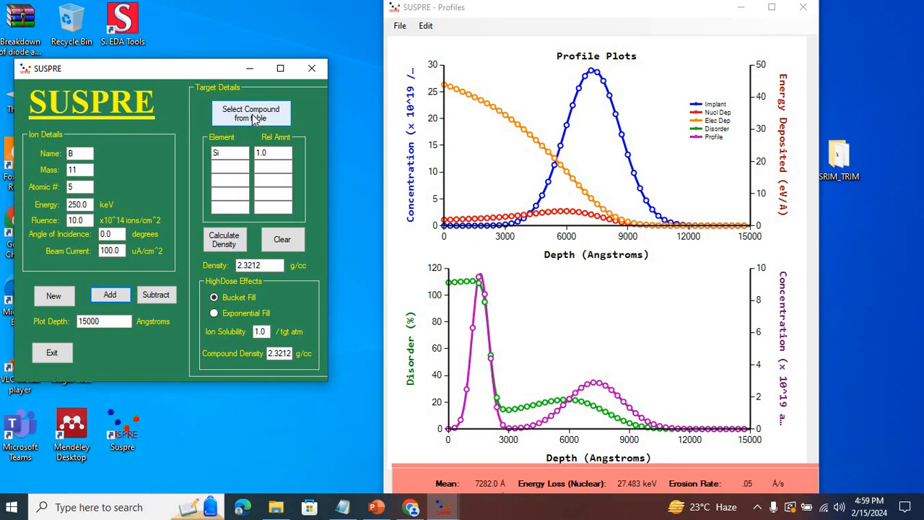
# - Try to open the compound table for the target, and force the unresponsive SUSPRE program to close
pyautogui.click(255, 118)
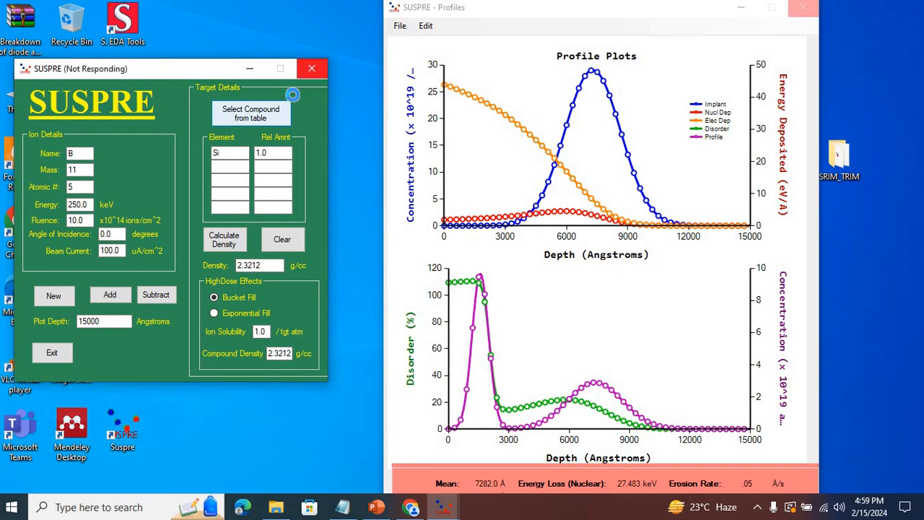
pyautogui.click(802, 8)
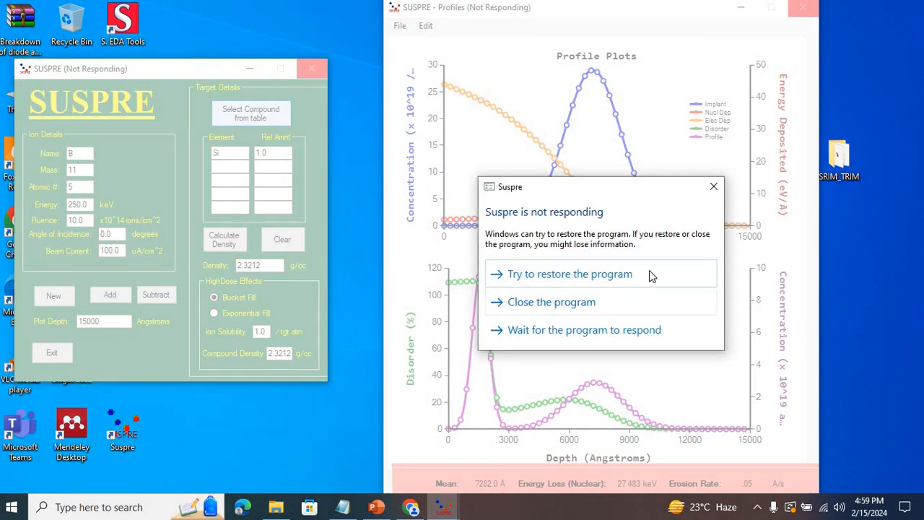
pyautogui.click(582, 303)
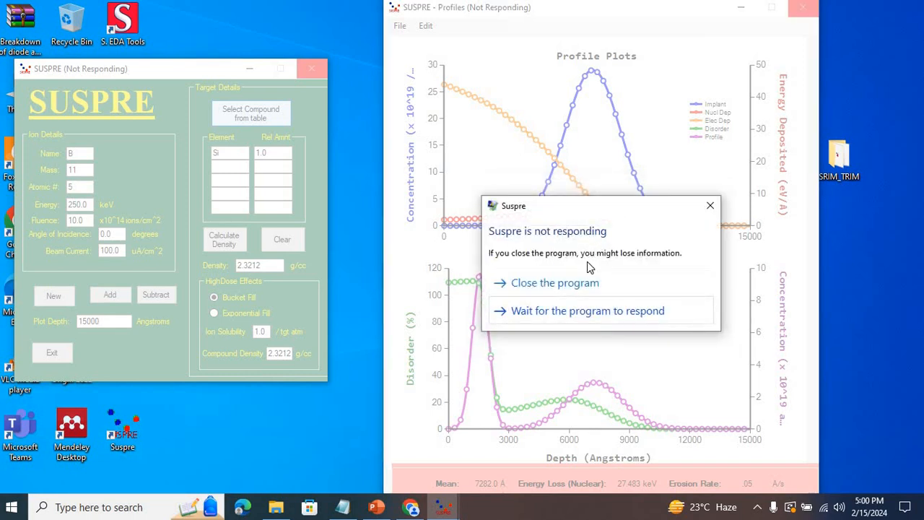
pyautogui.click(564, 284)
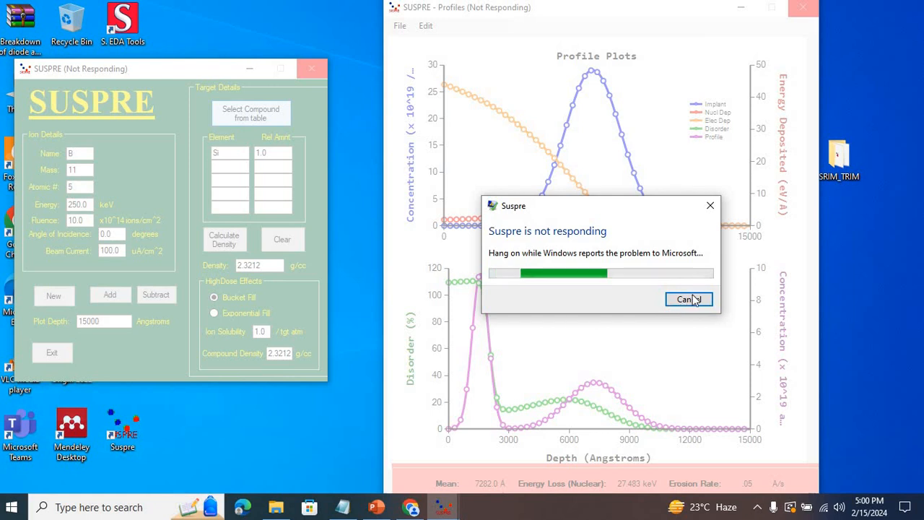
pyautogui.click(710, 208)
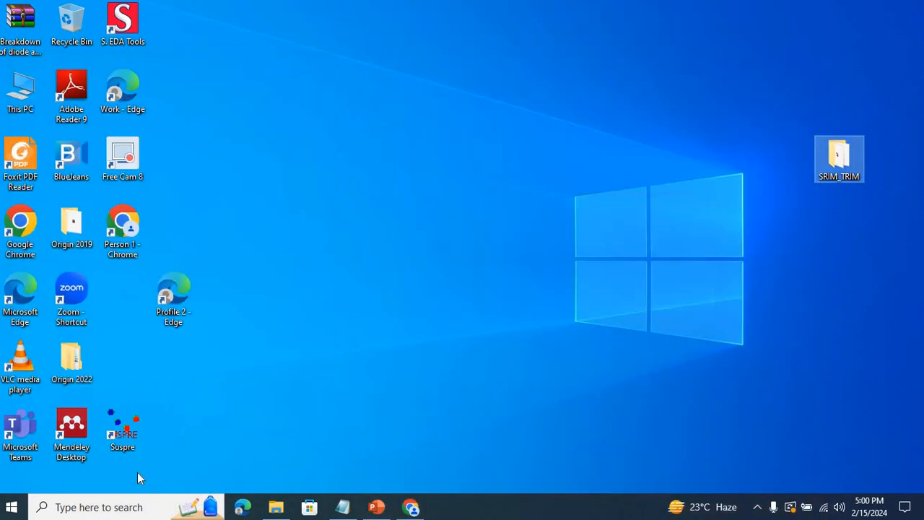
# - Search Windows for Suspre and relaunch the program
pyautogui.click(95, 505)
pyautogui.write('s')
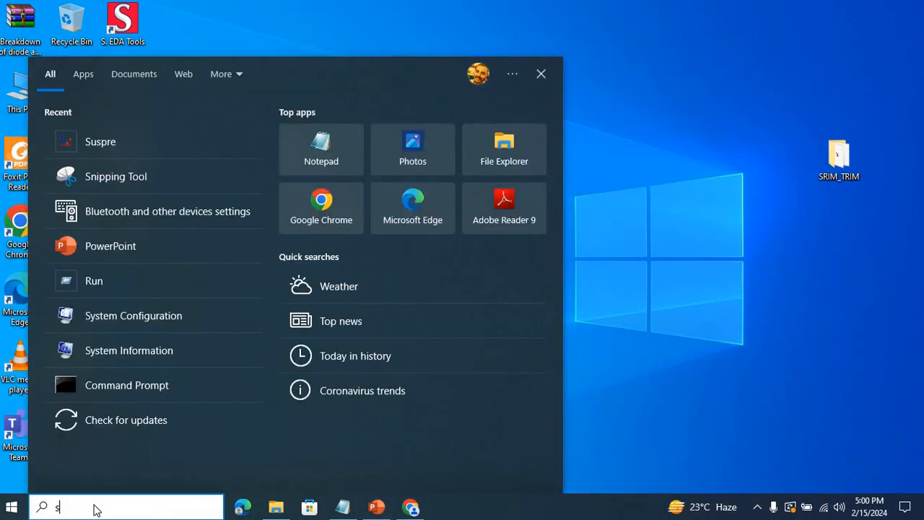
pyautogui.click(106, 143)
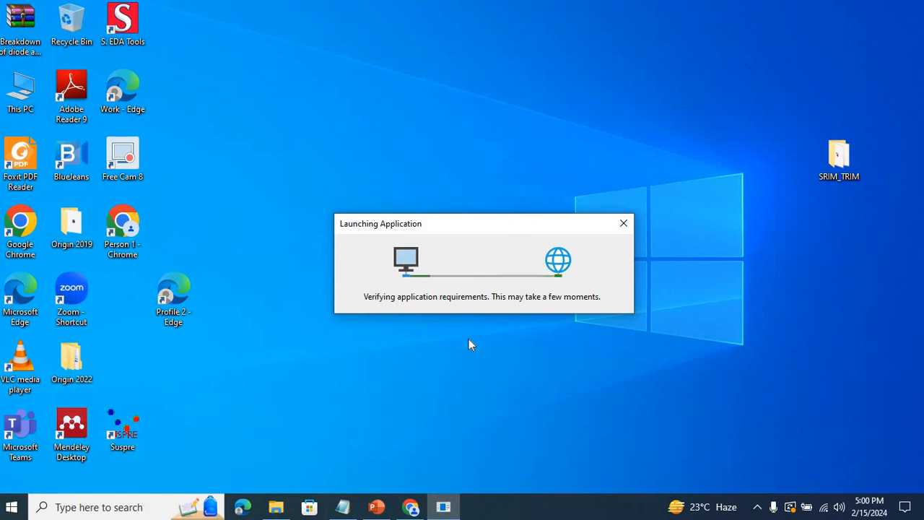
# - Switch to File Explorer and open the Suspre folder on the Movies and songs (D:) drive
pyautogui.click(278, 507)
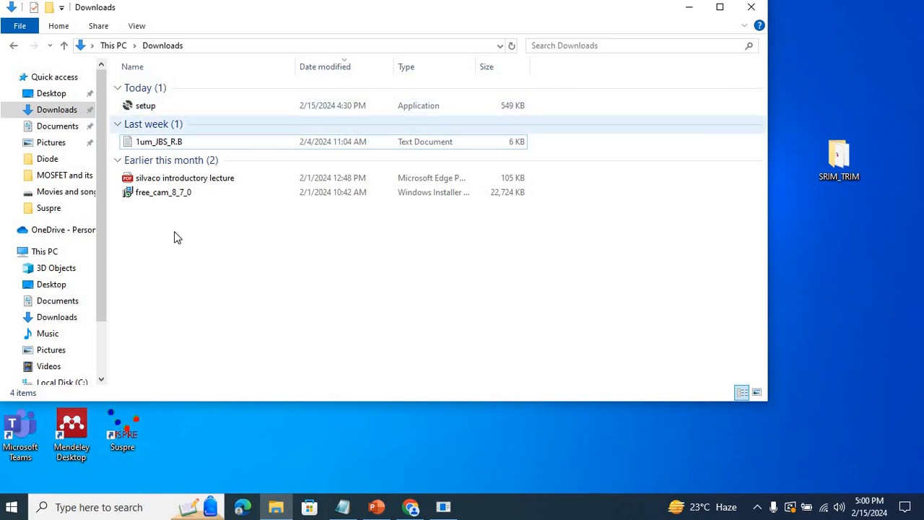
pyautogui.click(104, 337)
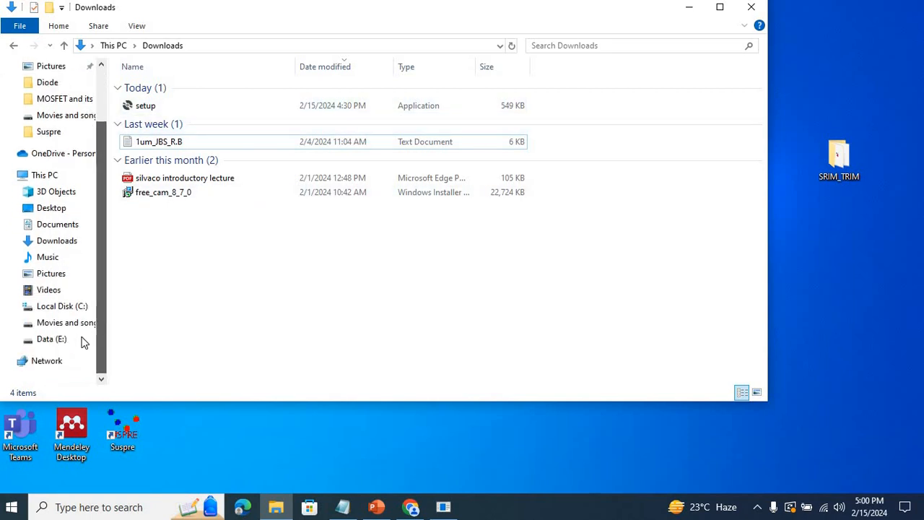
pyautogui.click(78, 324)
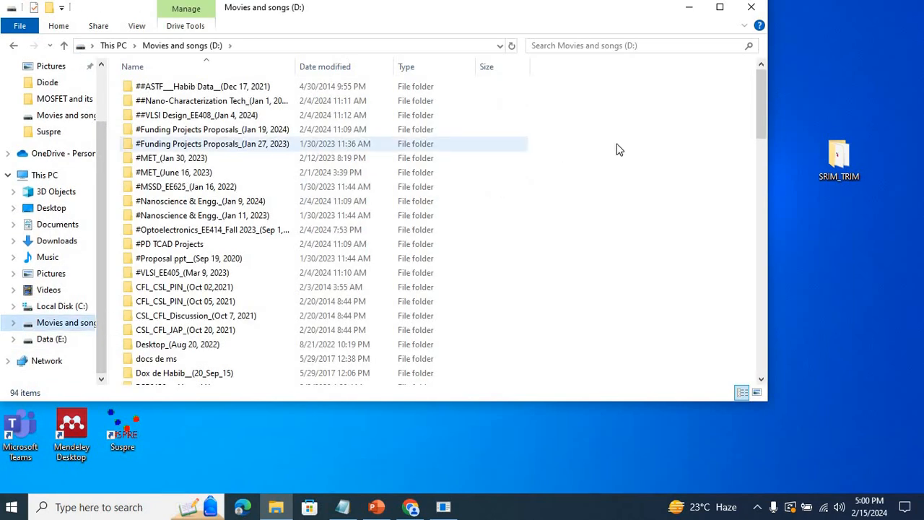
pyautogui.moveTo(764, 102); pyautogui.dragTo(231, 254)
pyautogui.click(185, 254)
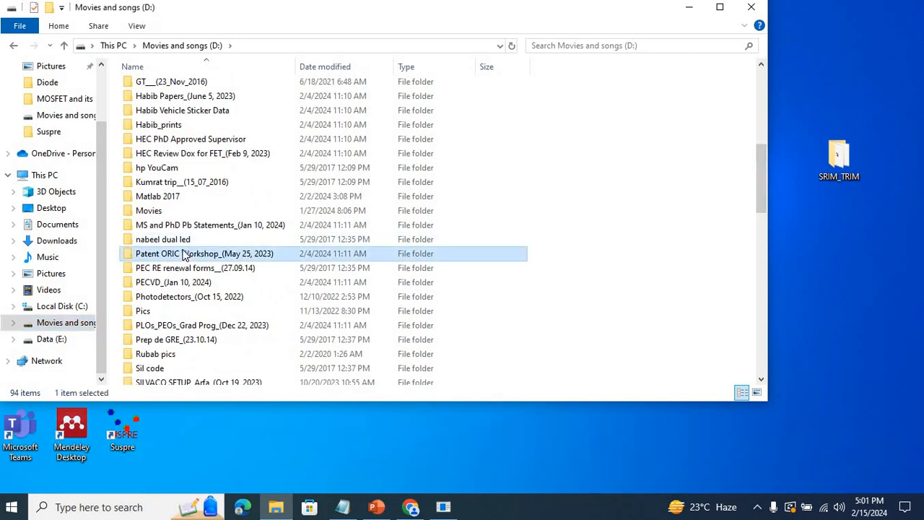
pyautogui.press('s')
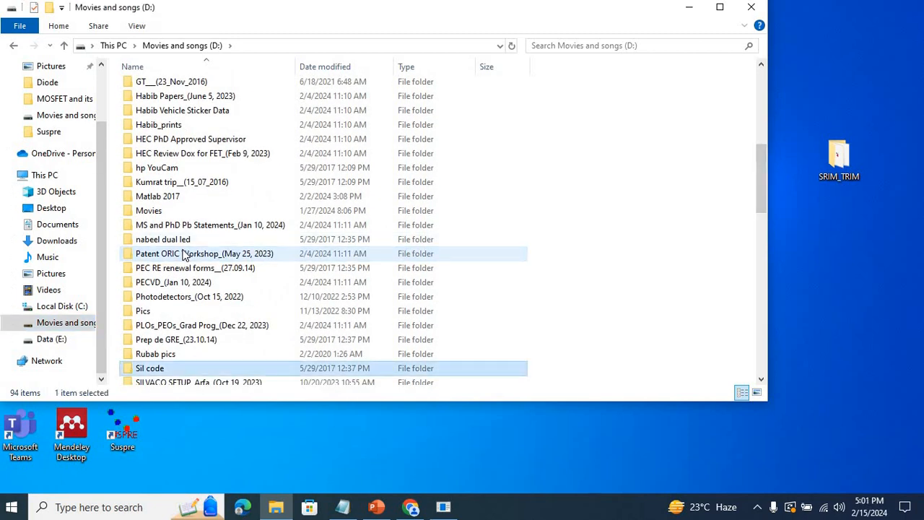
pyautogui.press('s')
pyautogui.press('s')
pyautogui.press('s')
pyautogui.press('s')
pyautogui.press('s')
pyautogui.press('s')
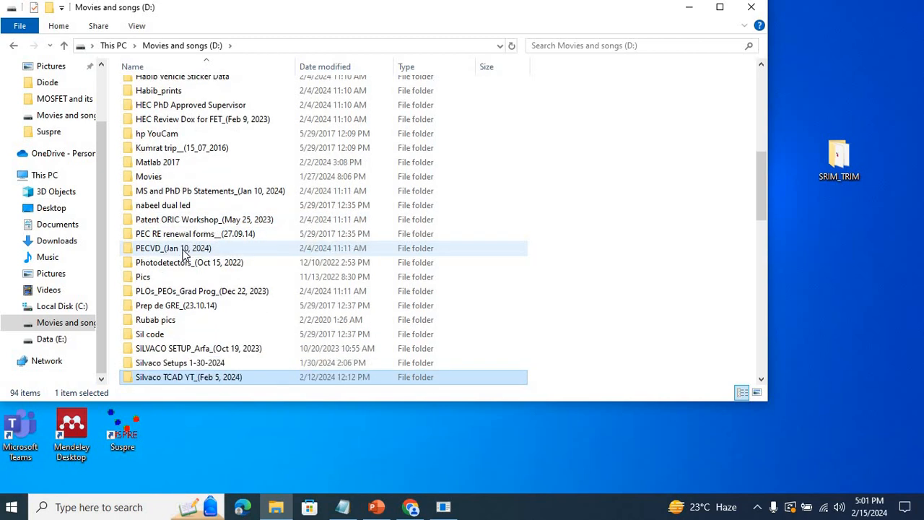
pyautogui.press('s')
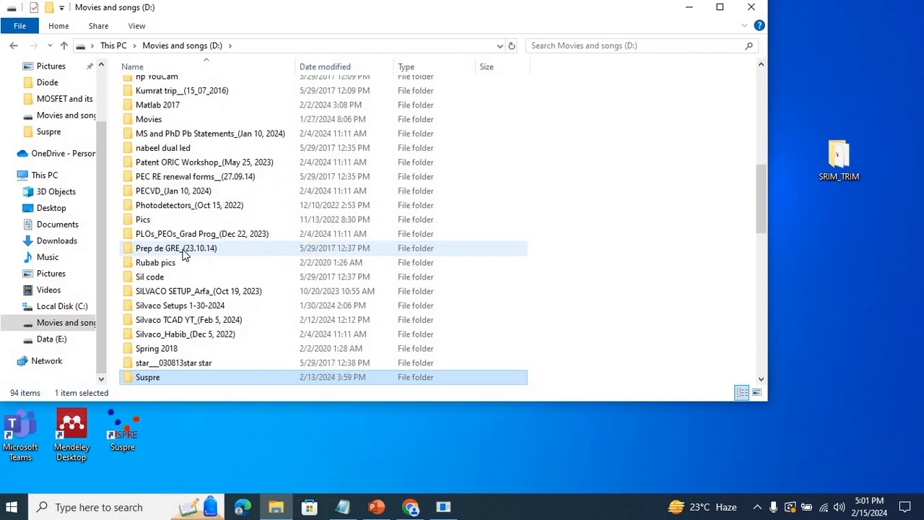
pyautogui.press('Return')
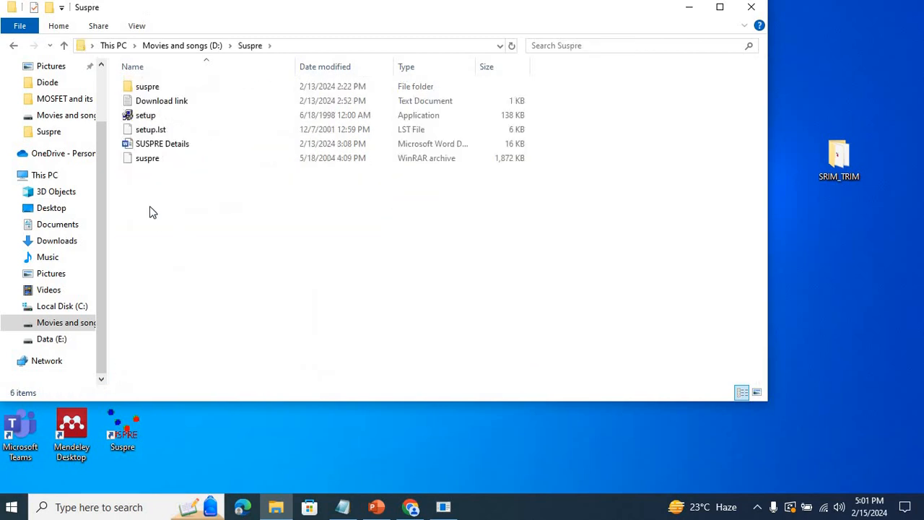
# - Open the suspre subfolder and launch the SUSPRE application stored there
pyautogui.click(155, 87)
pyautogui.press('Return')
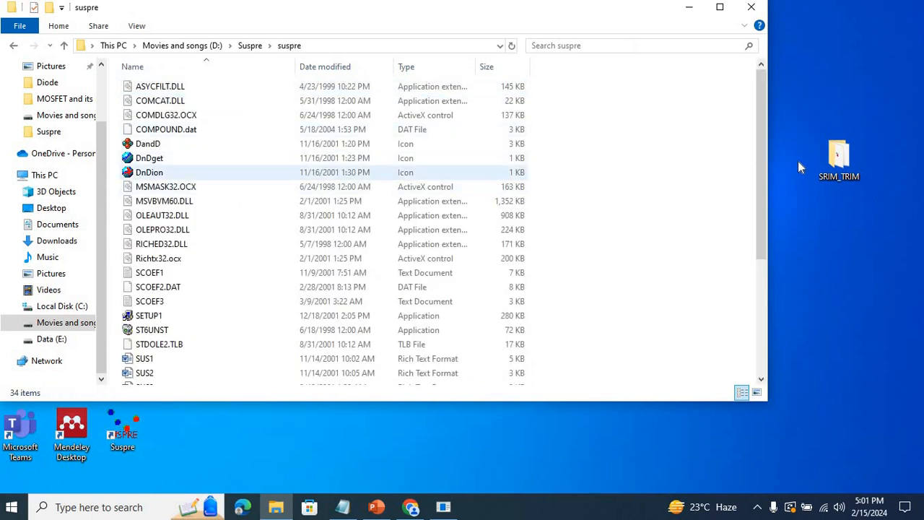
pyautogui.moveTo(765, 234); pyautogui.dragTo(767, 345)
pyautogui.click(138, 349)
pyautogui.press('Return')
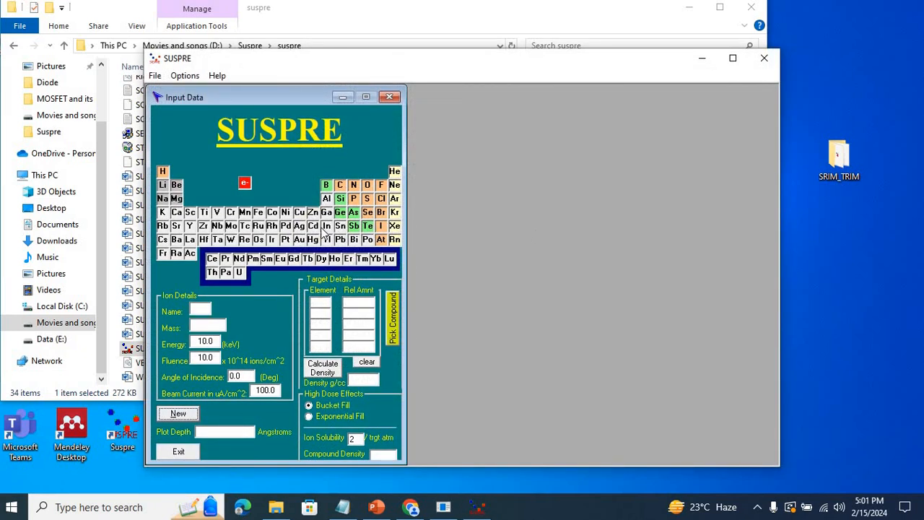
# - Set up a 250.0 keV boron (B) implant into silicon (Si) with a 15000 Angstrom plot depth and calculate a new profile
pyautogui.click(326, 188)
pyautogui.click(339, 202)
pyautogui.click(204, 343)
pyautogui.write('5000')
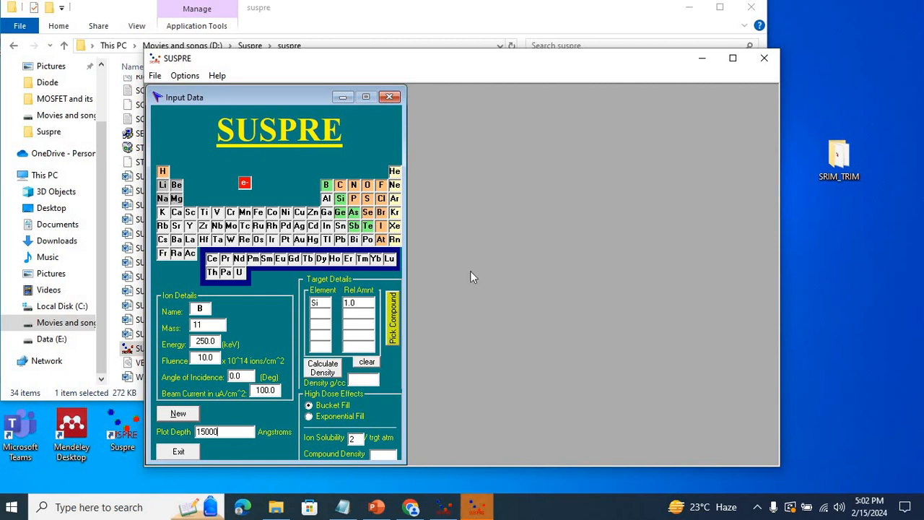
pyautogui.click(190, 417)
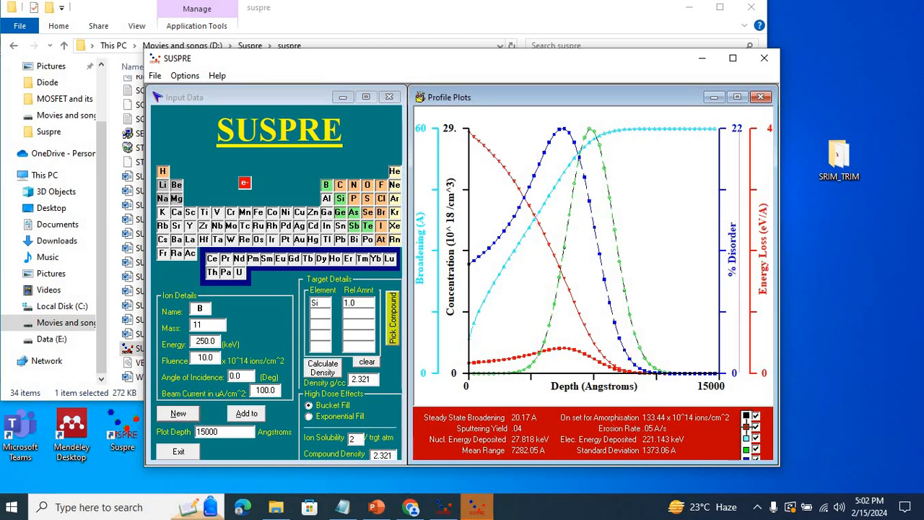
# - Hide the red energy loss, cyan broadening and green curves, and examine the remaining concentration and % Disorder curves against depth
pyautogui.click(756, 427)
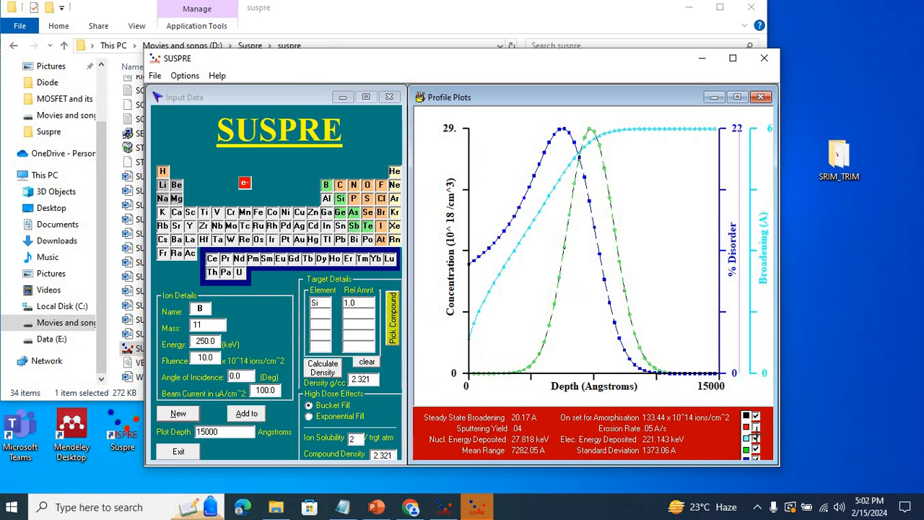
pyautogui.click(756, 437)
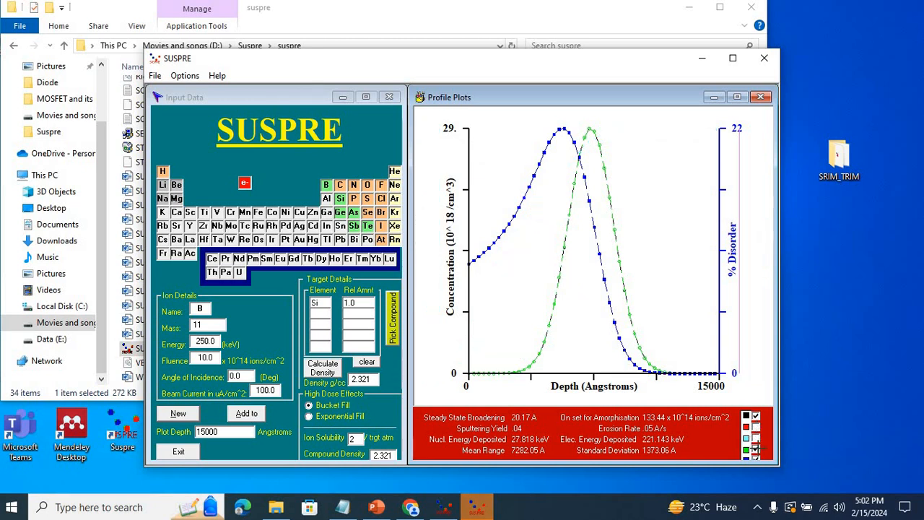
pyautogui.click(756, 448)
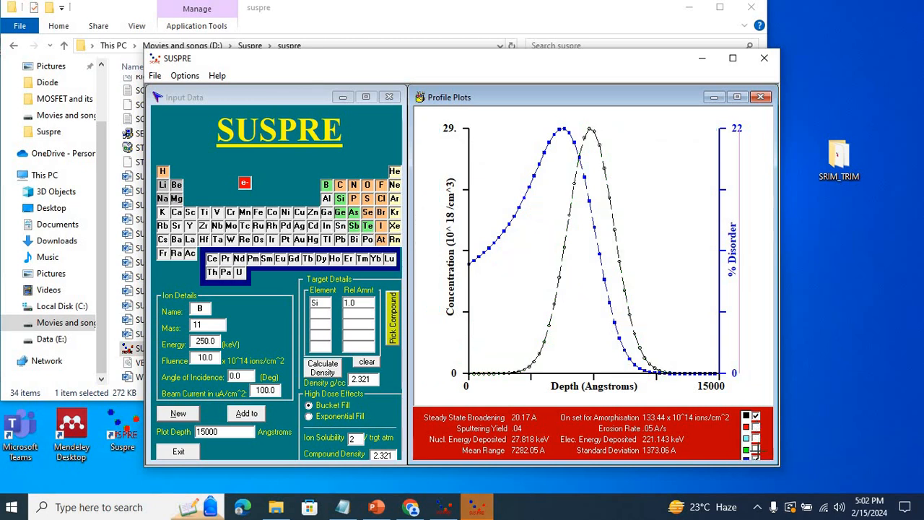
pyautogui.click(690, 283)
pyautogui.moveTo(690, 283)
pyautogui.mouseDown()
pyautogui.moveTo(734, 245)
pyautogui.moveTo(732, 196)
pyautogui.mouseUp()
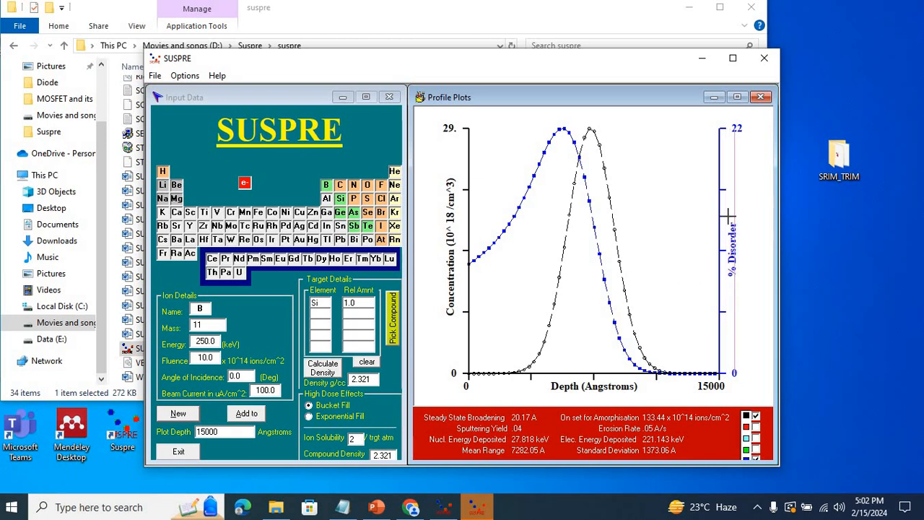
pyautogui.click(695, 221)
pyautogui.moveTo(579, 273)
pyautogui.mouseDown()
pyautogui.moveTo(458, 292)
pyautogui.moveTo(451, 217)
pyautogui.mouseUp()
pyautogui.moveTo(451, 171)
pyautogui.mouseDown()
pyautogui.moveTo(559, 313)
pyautogui.moveTo(508, 379)
pyautogui.moveTo(527, 355)
pyautogui.moveTo(565, 253)
pyautogui.moveTo(594, 262)
pyautogui.moveTo(642, 345)
pyautogui.moveTo(678, 369)
pyautogui.moveTo(491, 289)
pyautogui.moveTo(497, 250)
pyautogui.moveTo(594, 289)
pyautogui.moveTo(655, 375)
pyautogui.moveTo(521, 377)
pyautogui.moveTo(611, 388)
pyautogui.mouseUp()
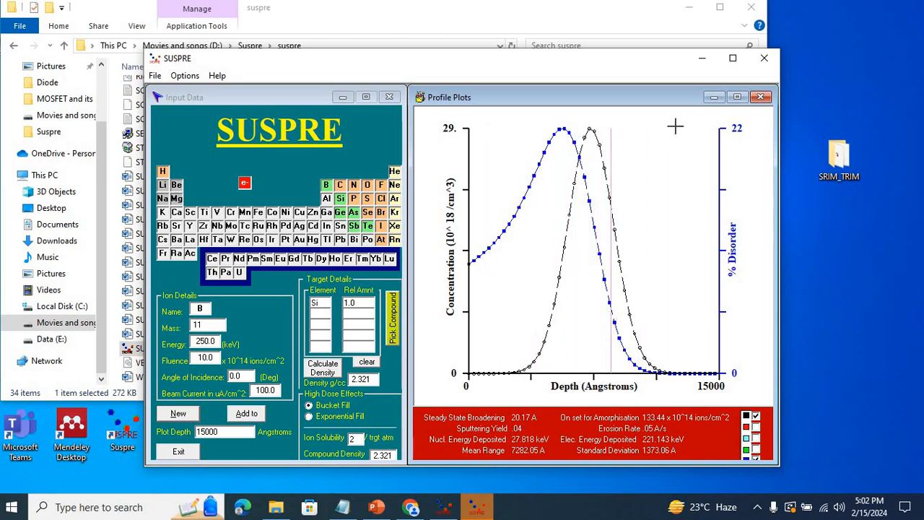
# - Close the SUSPRE window containing the boron profile plots and reposition the other, empty SUSPRE window
pyautogui.moveTo(630, 68); pyautogui.dragTo(684, 240)
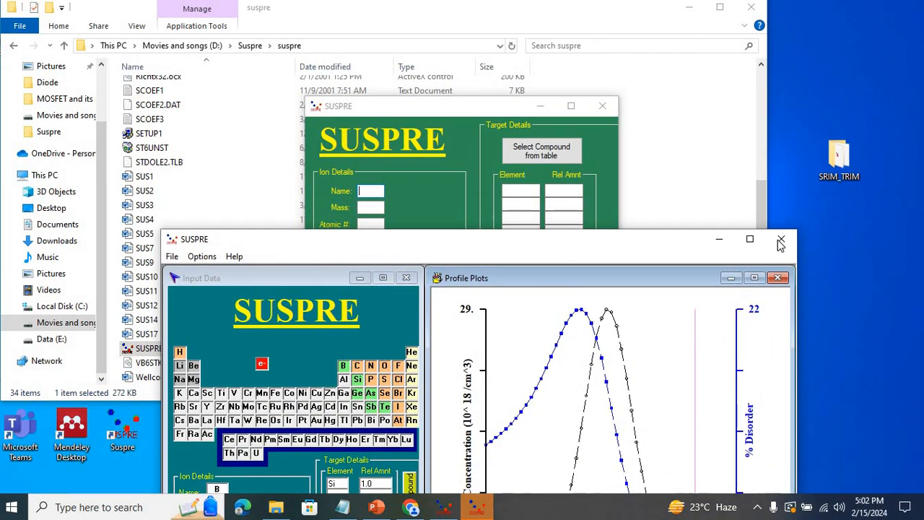
pyautogui.click(778, 242)
pyautogui.moveTo(472, 108); pyautogui.dragTo(301, 95)
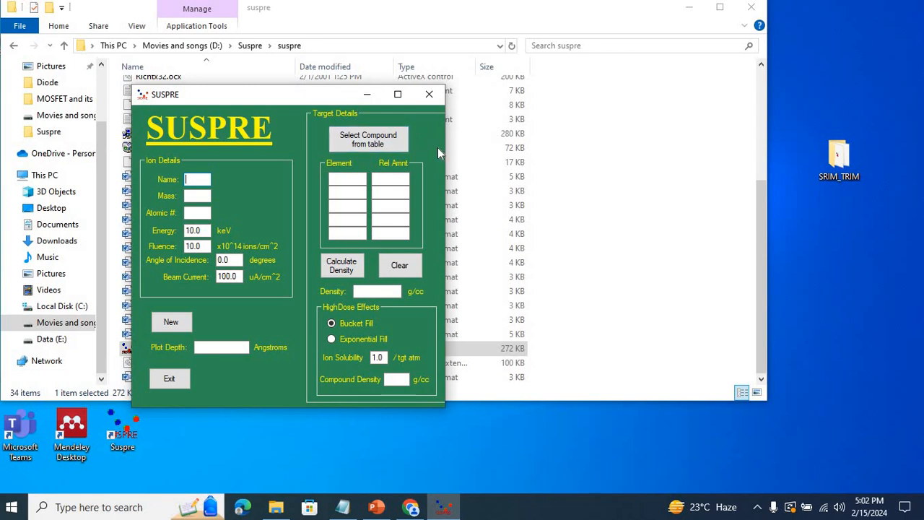
# - Try to open the compound table for the target, and launch the SUSPRE application from the suspre folder again
pyautogui.click(379, 140)
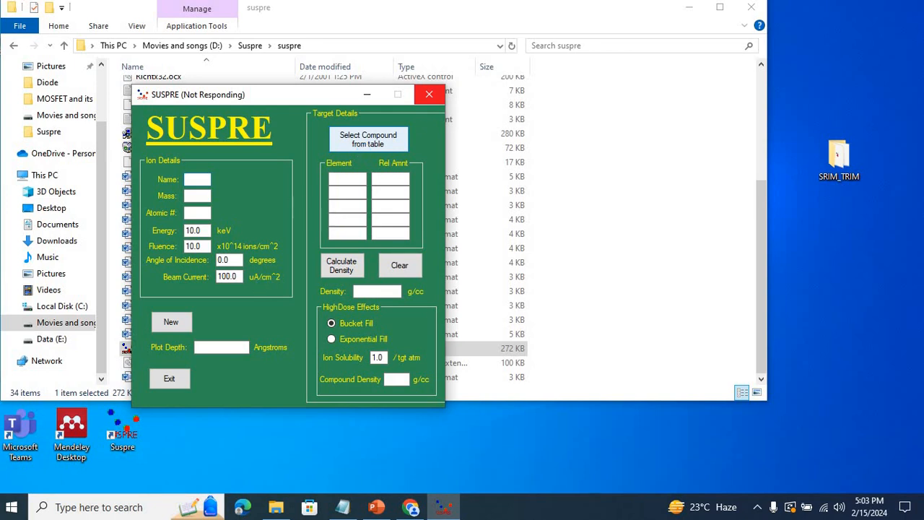
pyautogui.click(484, 11)
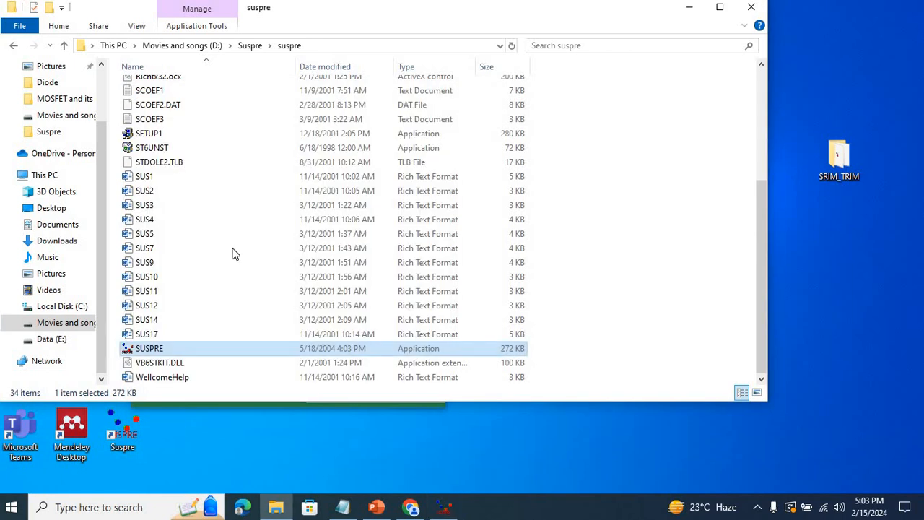
pyautogui.doubleClick(150, 349)
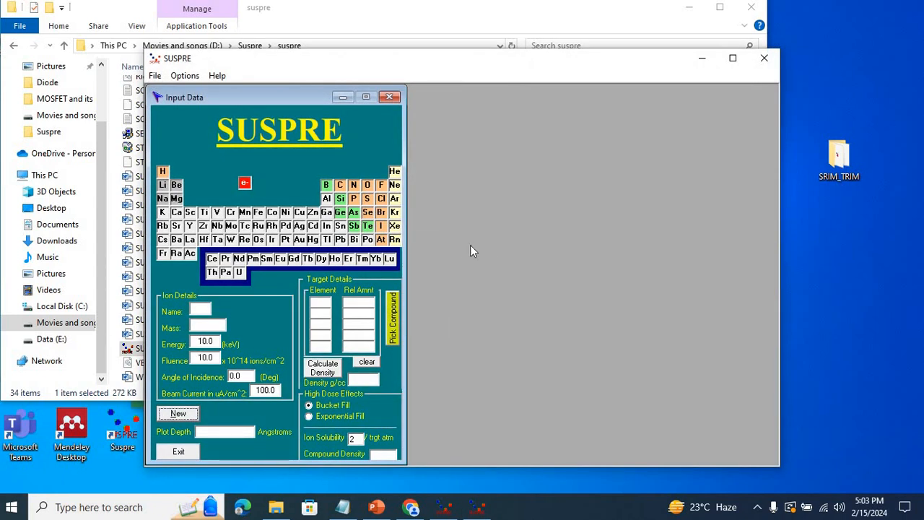
# - Pick Gallium Nitride as the target compound and assign magnesium (Mg) as the implanted ion
pyautogui.click(394, 329)
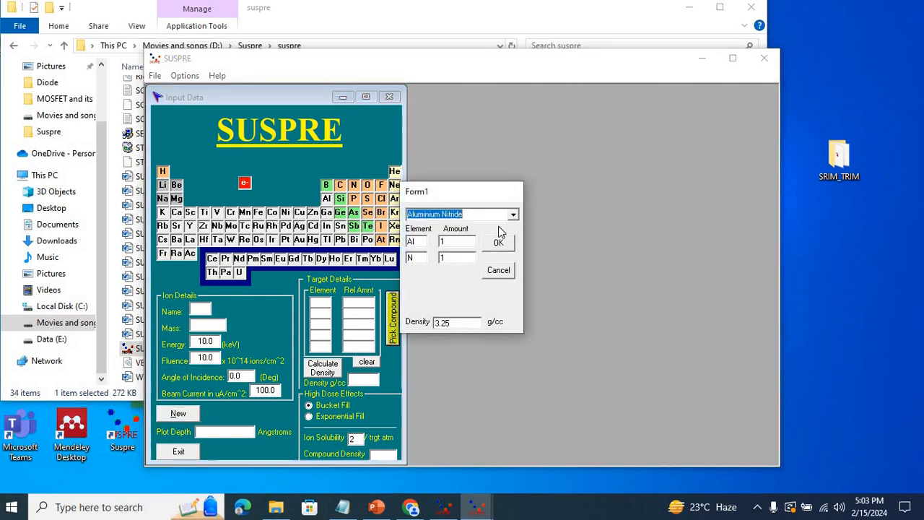
pyautogui.click(519, 214)
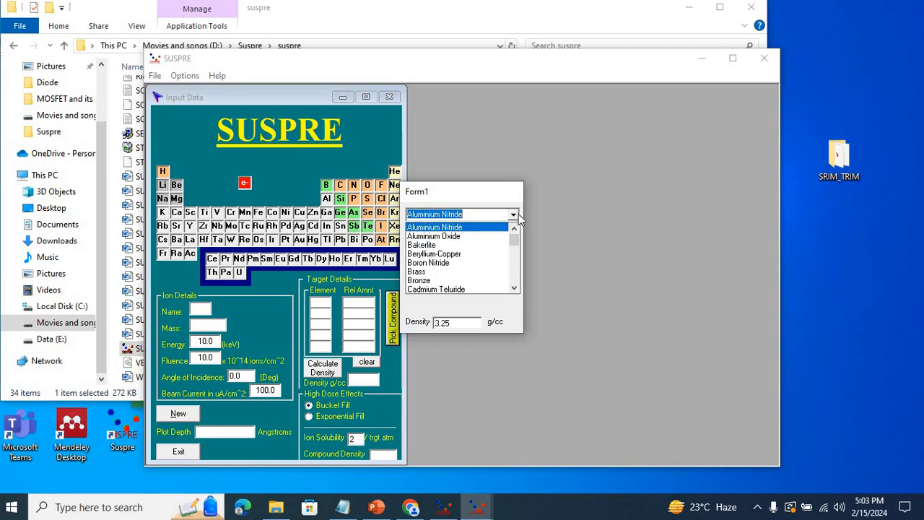
pyautogui.moveTo(517, 235); pyautogui.dragTo(516, 250)
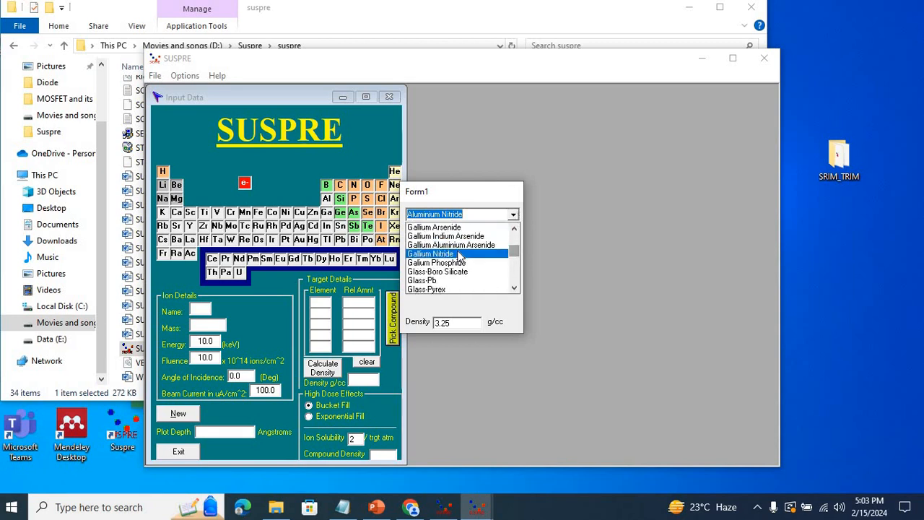
pyautogui.click(483, 255)
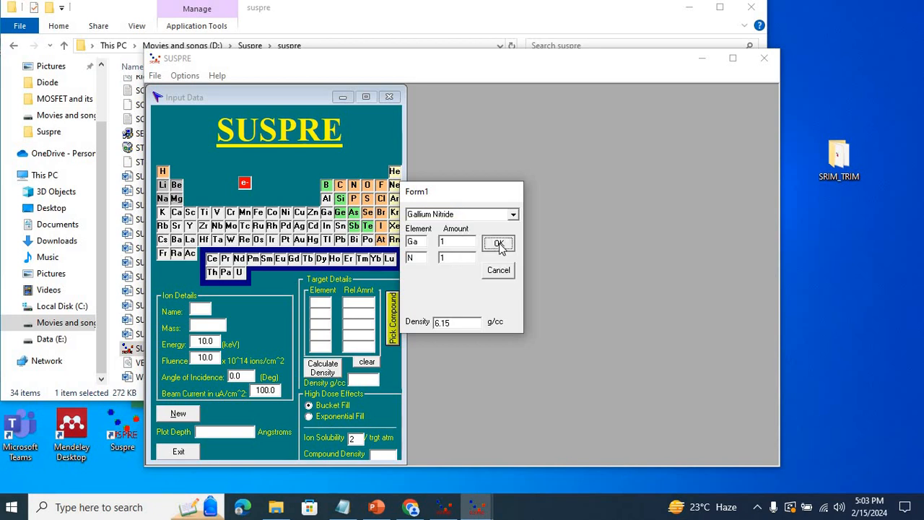
pyautogui.click(498, 243)
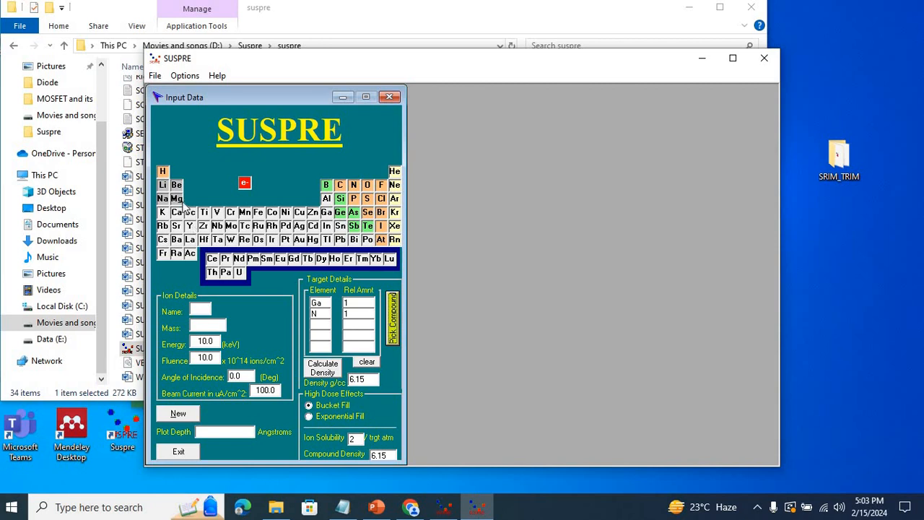
pyautogui.moveTo(177, 200); pyautogui.dragTo(202, 307)
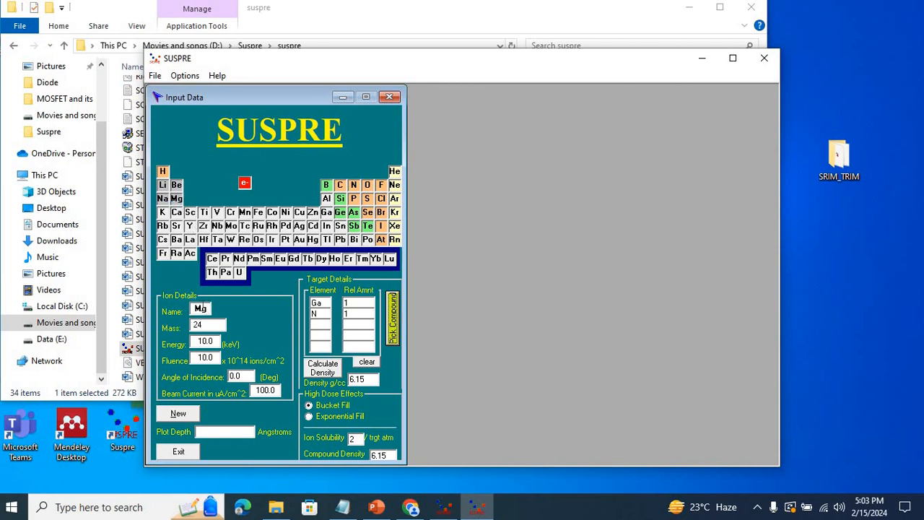
# - Set the magnesium ion energy to 250 keV and the plot depth to 10000 Angstroms, and calculate a new implant profile
pyautogui.click(205, 340)
pyautogui.write('2')
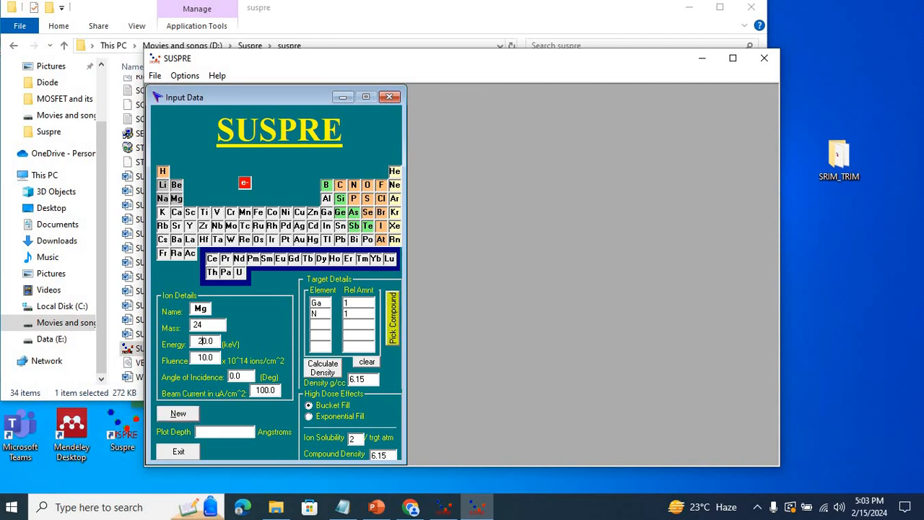
pyautogui.write('5')
pyautogui.click(204, 358)
pyautogui.write('10000')
pyautogui.click(179, 414)
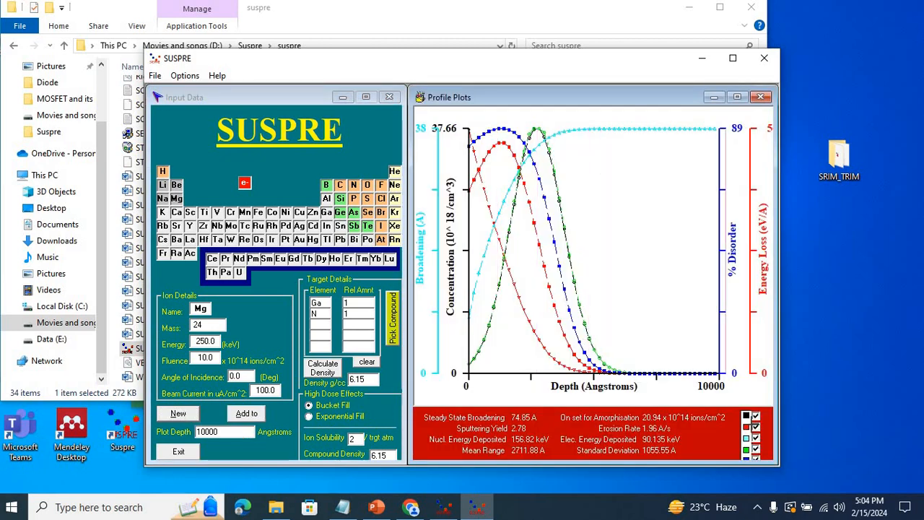
# - Hide the red energy loss, cyan broadening and green curves in the magnesium implant's profile plots
pyautogui.click(756, 427)
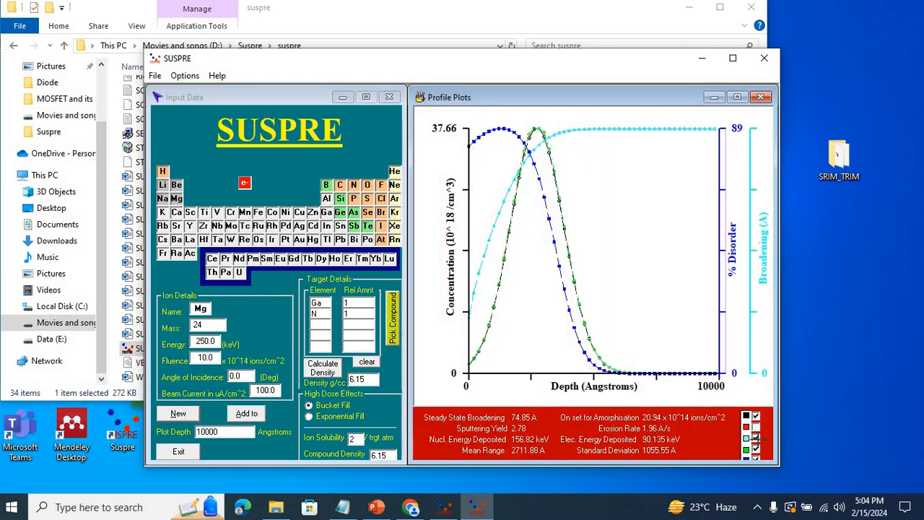
pyautogui.click(755, 438)
pyautogui.click(756, 448)
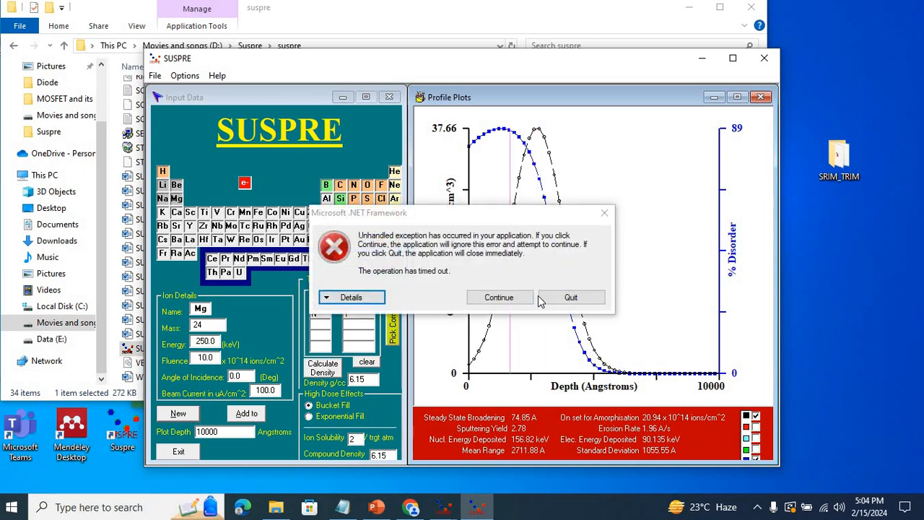
# - Dismiss the .NET exception dialog by continuing, and minimize the empty SUSPRE window covering the profile plots
pyautogui.click(500, 298)
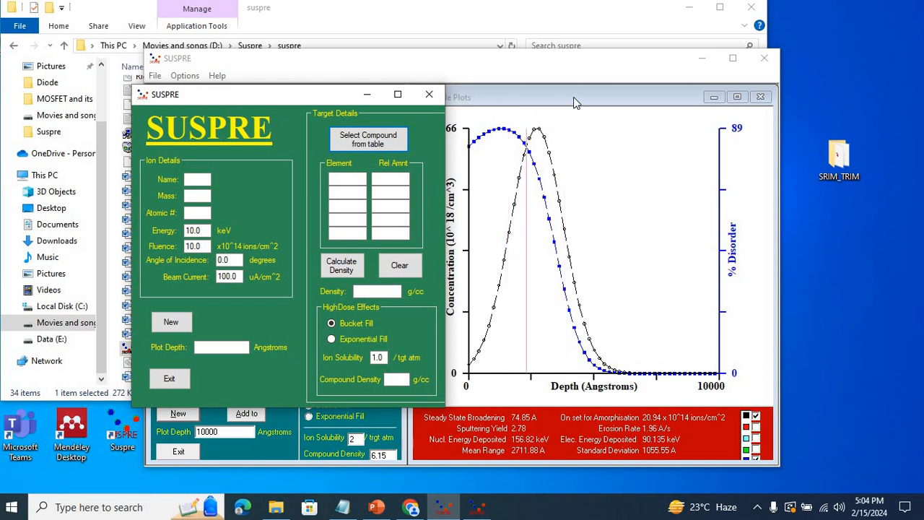
pyautogui.click(367, 100)
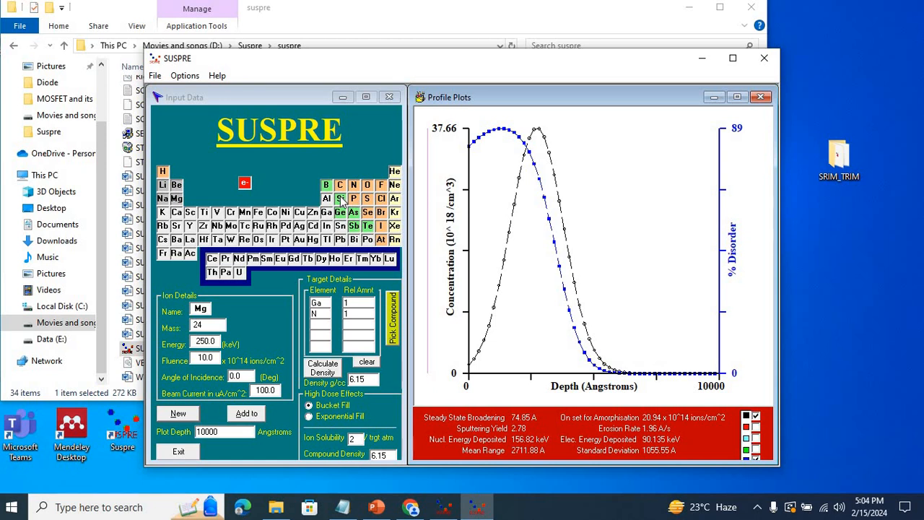
# - Assign germanium (Ge) as the ion, add its 250 keV implant to the magnesium profile, and examine the combined concentration and % Disorder curves
pyautogui.moveTo(339, 212); pyautogui.dragTo(202, 308)
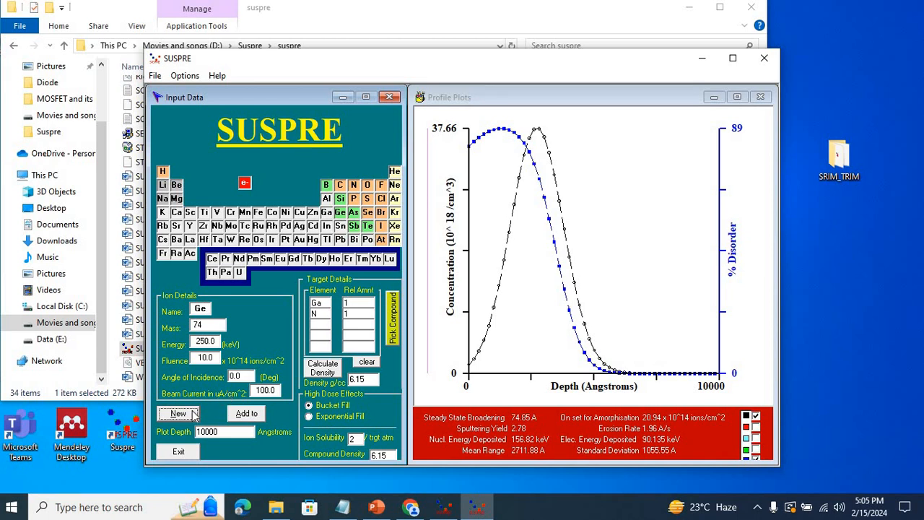
pyautogui.click(246, 414)
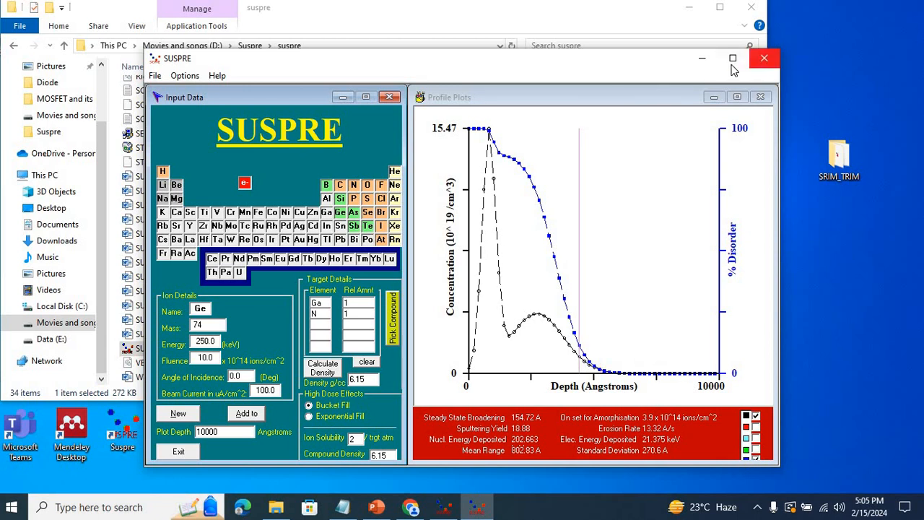
pyautogui.moveTo(623, 59); pyautogui.dragTo(706, 46)
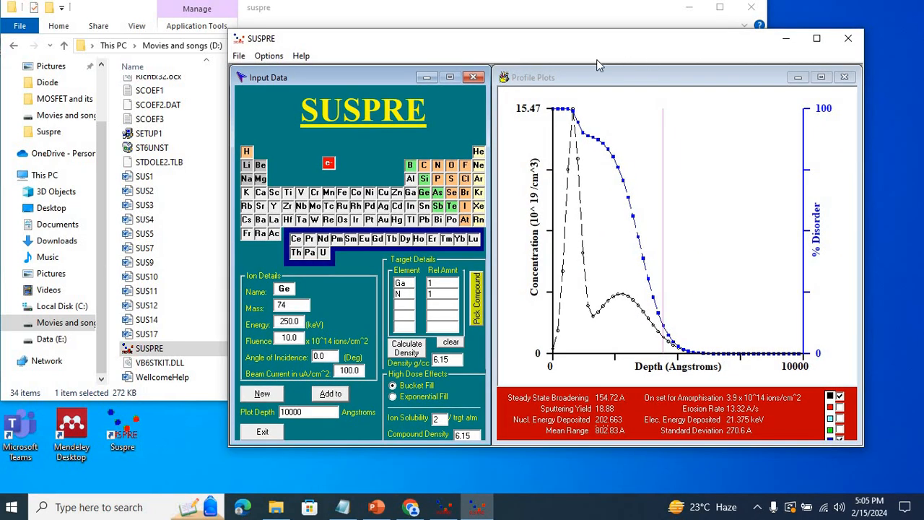
pyautogui.click(608, 98)
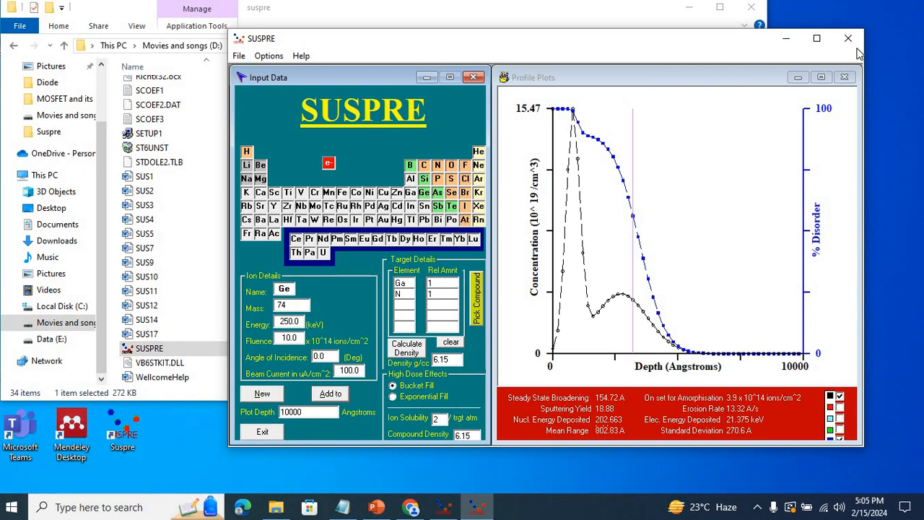
# - Close the SUSPRE window with the combined implant plots and bring up the other, empty SUSPRE window
pyautogui.click(849, 38)
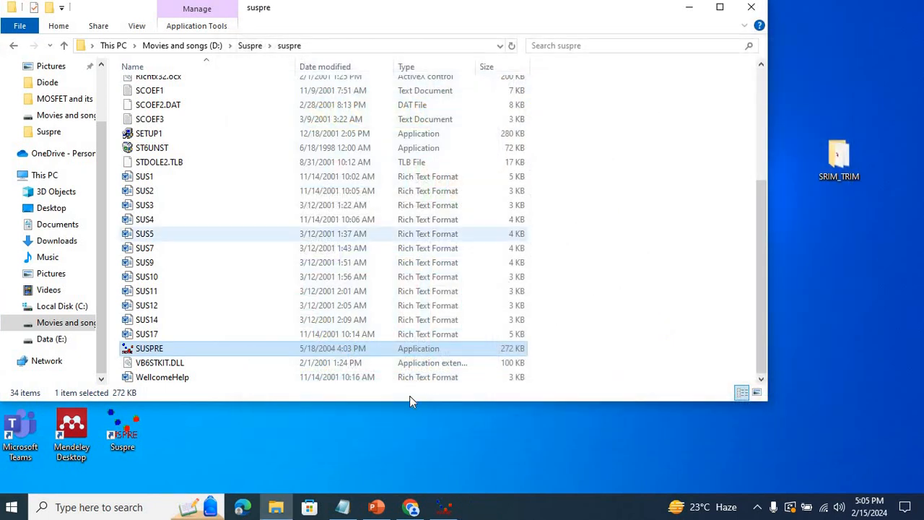
pyautogui.click(448, 507)
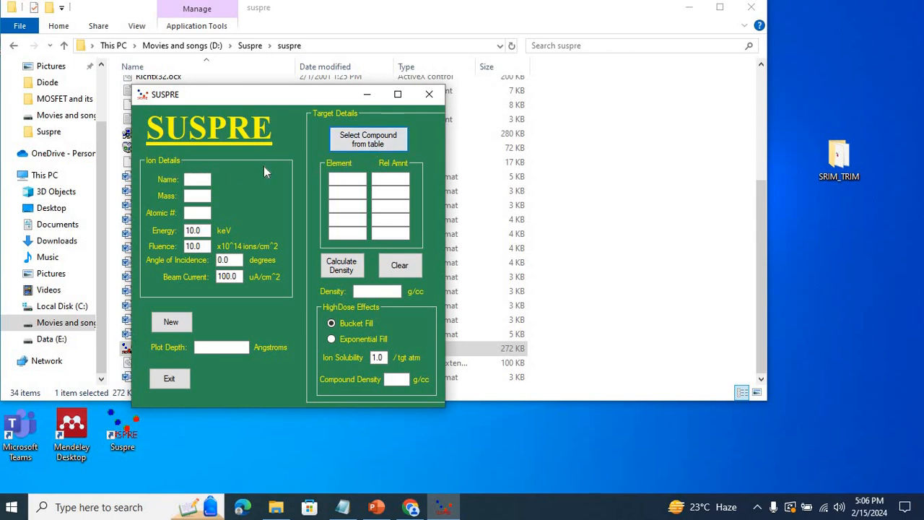
# - Choose silicon (Si) as the target element and boron (B) as the implanted ion from the table of elements
pyautogui.click(351, 182)
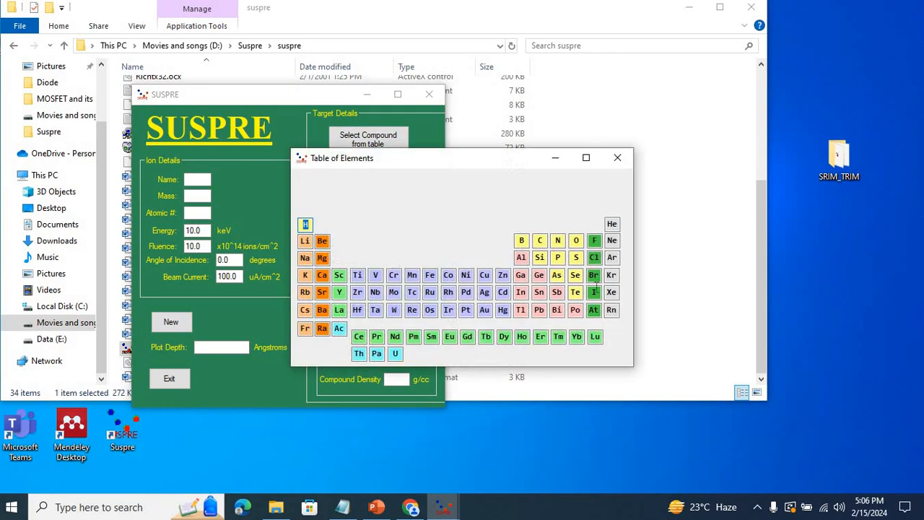
pyautogui.click(540, 258)
pyautogui.click(197, 179)
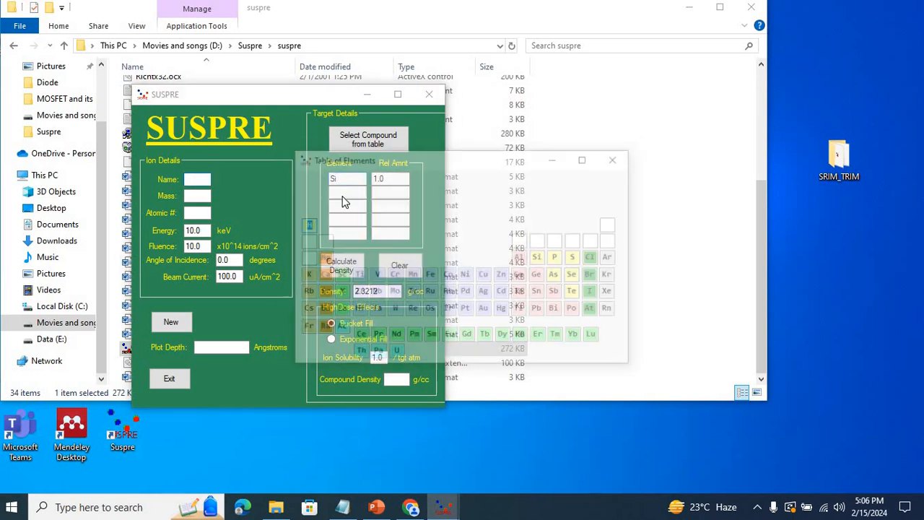
pyautogui.click(522, 240)
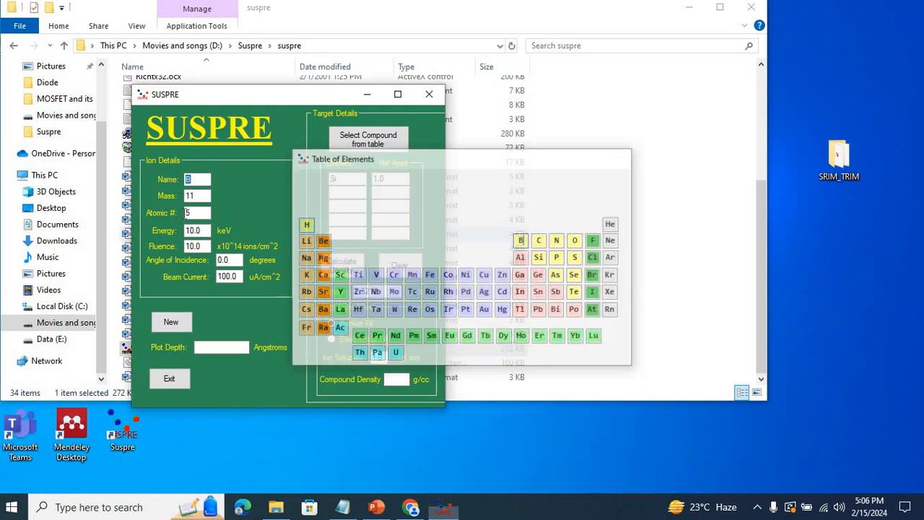
# - Set the boron energy to 250 keV and the plot depth to 15000 Angstroms, and generate new profile plots
pyautogui.click(189, 230)
pyautogui.press('BackSpace')
pyautogui.write('25')
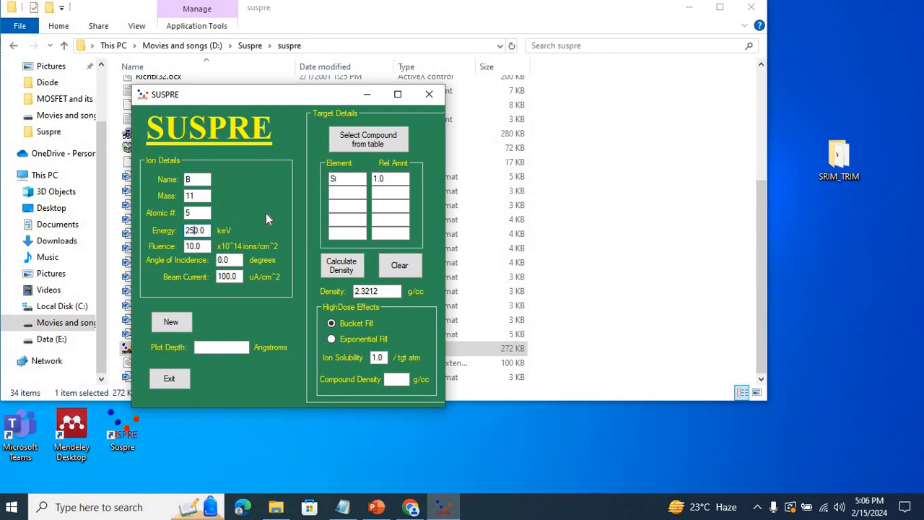
pyautogui.click(221, 348)
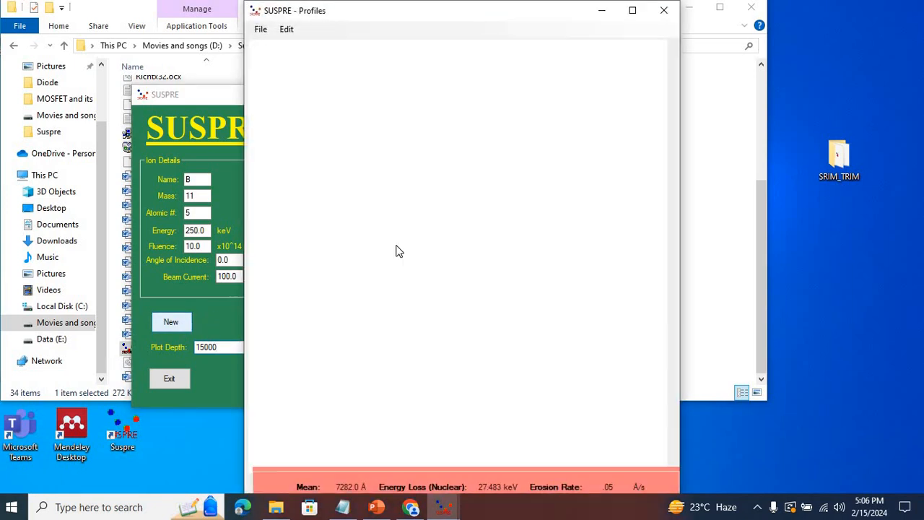
# - Export the profile data to the Desktop as a CSV file named "B doping of Si"
pyautogui.click(260, 30)
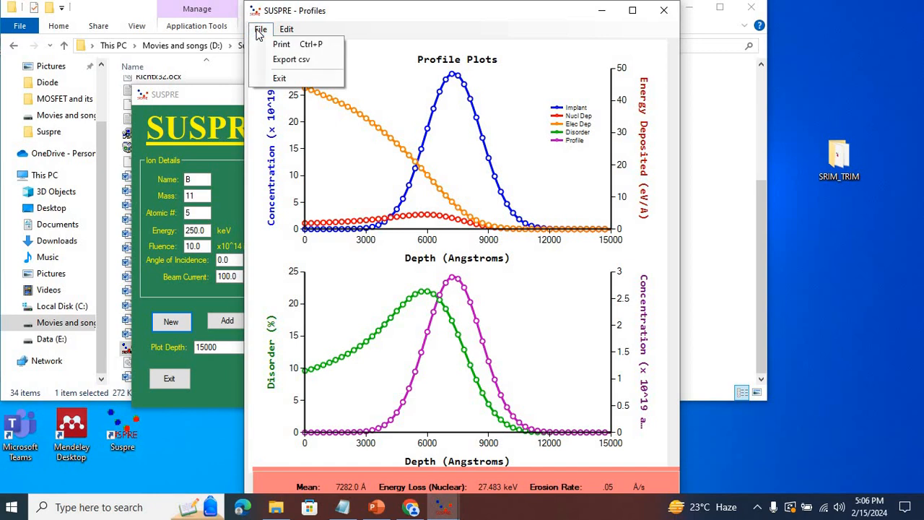
pyautogui.click(278, 61)
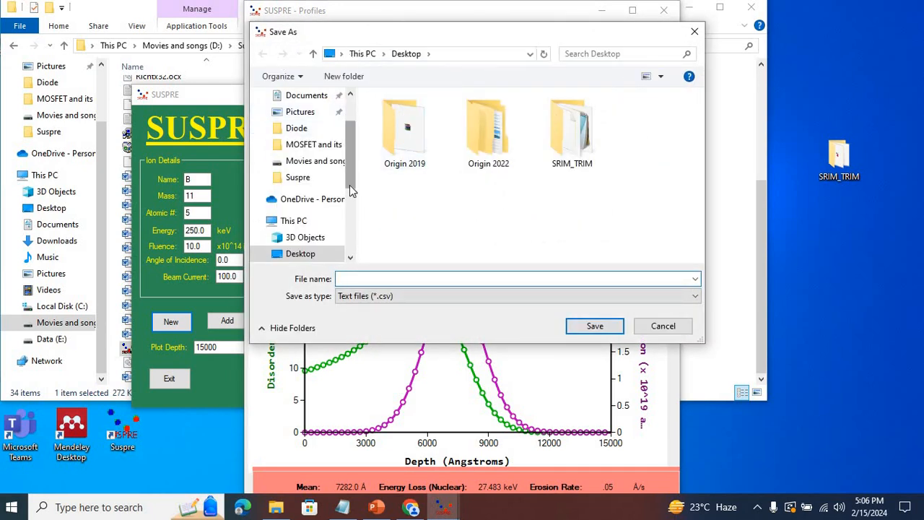
pyautogui.scroll(-1, 350, 186)
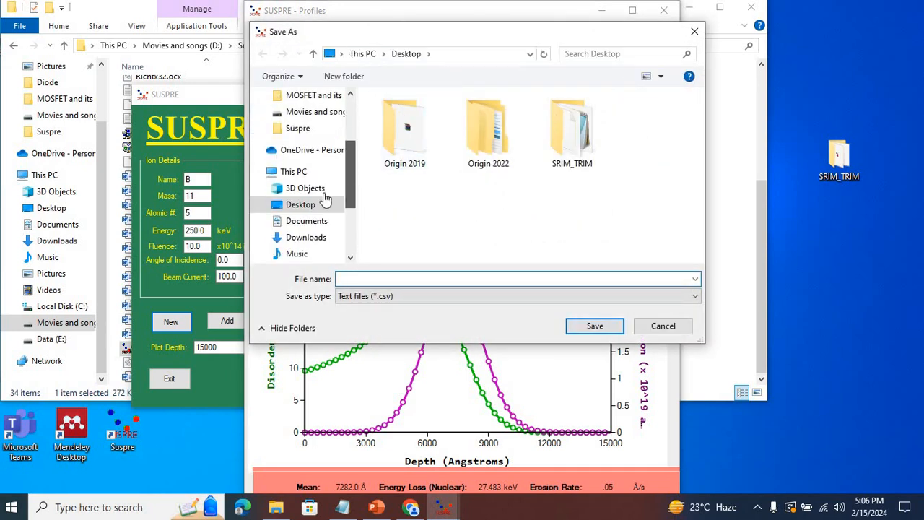
pyautogui.click(375, 277)
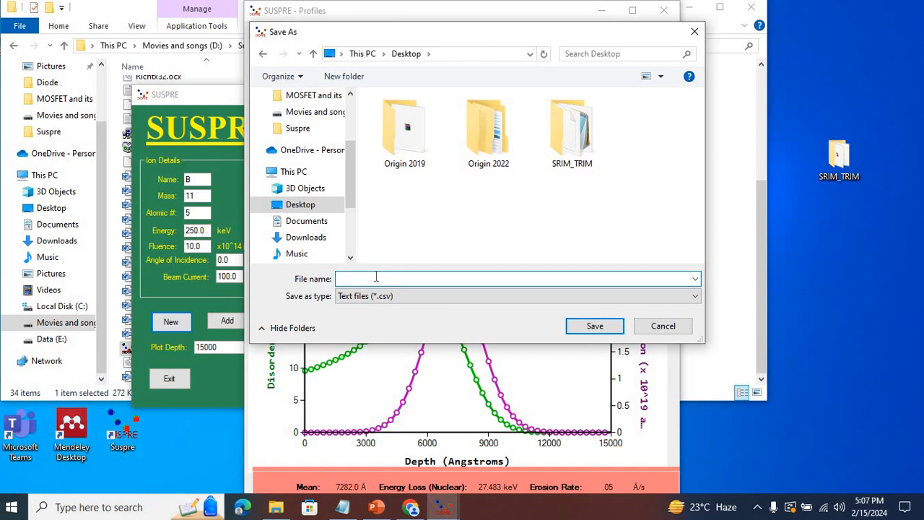
pyautogui.write('B doping of Si')
pyautogui.click(595, 327)
# - Minimize the open windows and open the exported "B doping of Si" file from the desktop in Excel, maximized and without data conversion
pyautogui.click(601, 12)
pyautogui.click(689, 8)
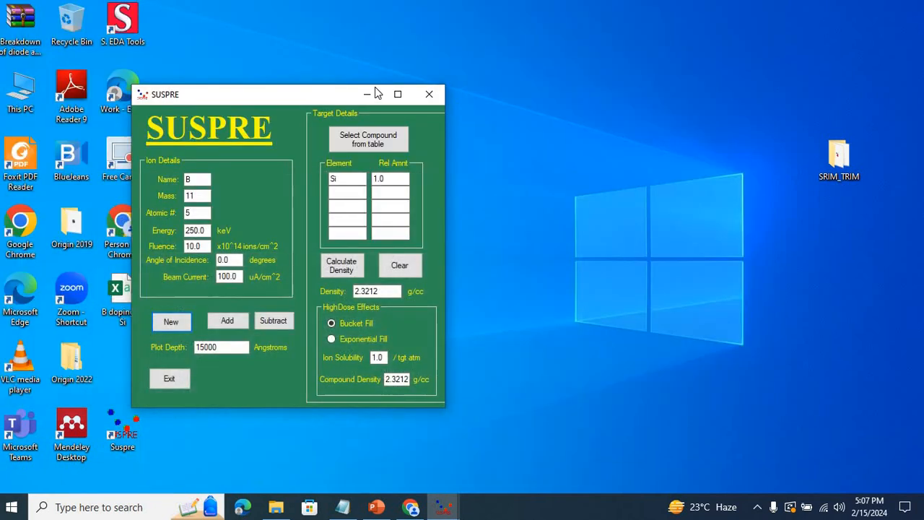
pyautogui.click(365, 92)
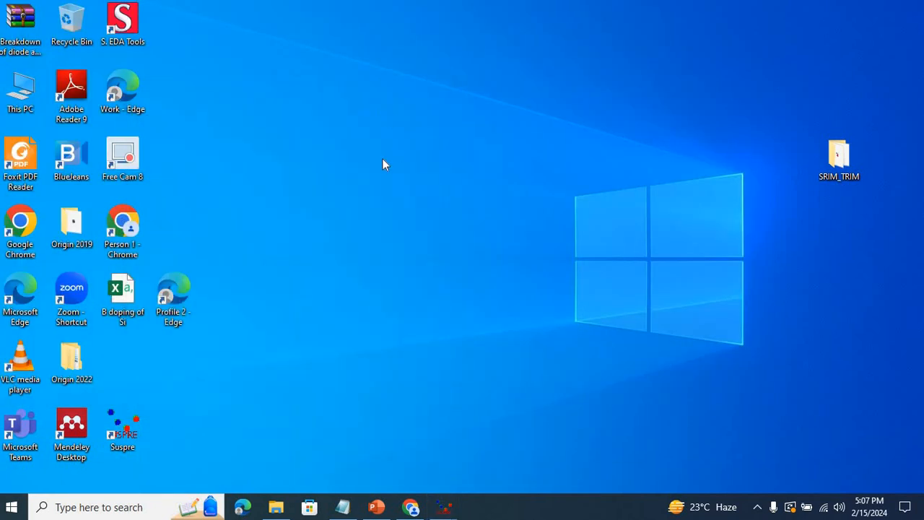
pyautogui.doubleClick(123, 293)
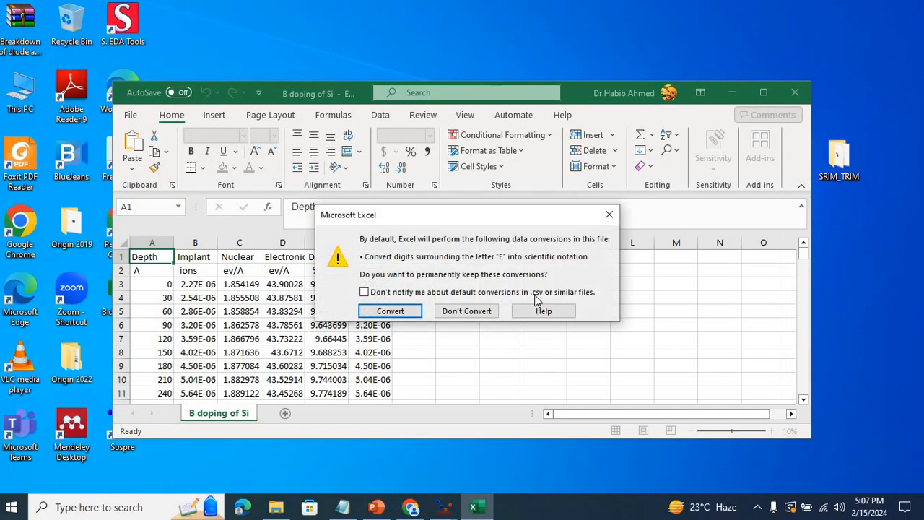
pyautogui.click(475, 312)
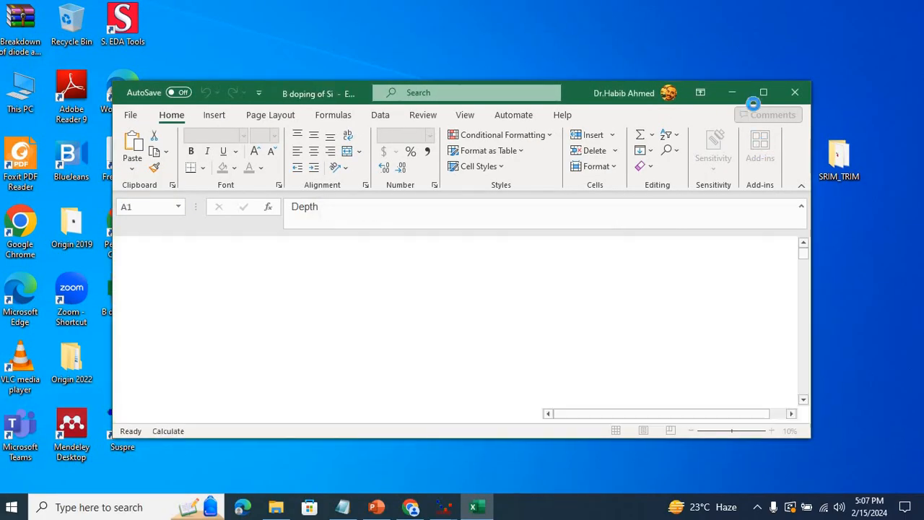
pyautogui.click(763, 92)
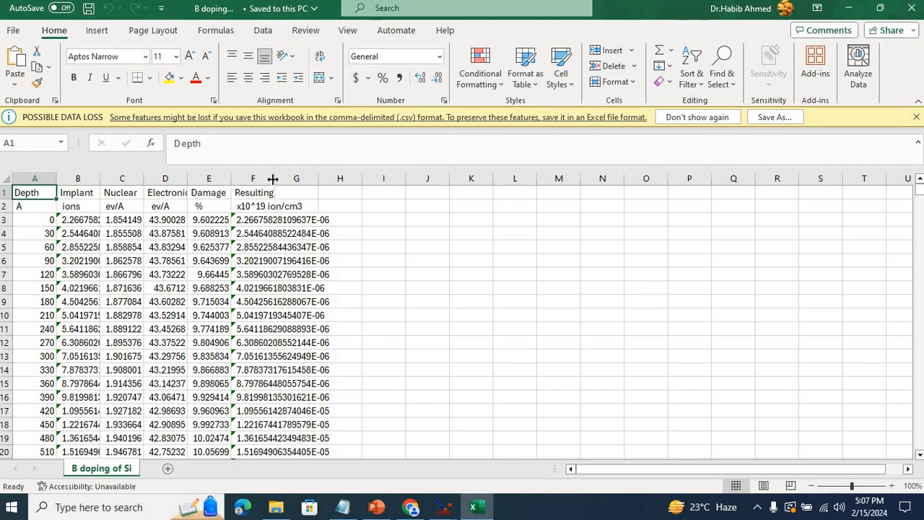
# - Widen column F to read the Resulting concentration values, and close the workbook without saving
pyautogui.moveTo(275, 178); pyautogui.dragTo(339, 179)
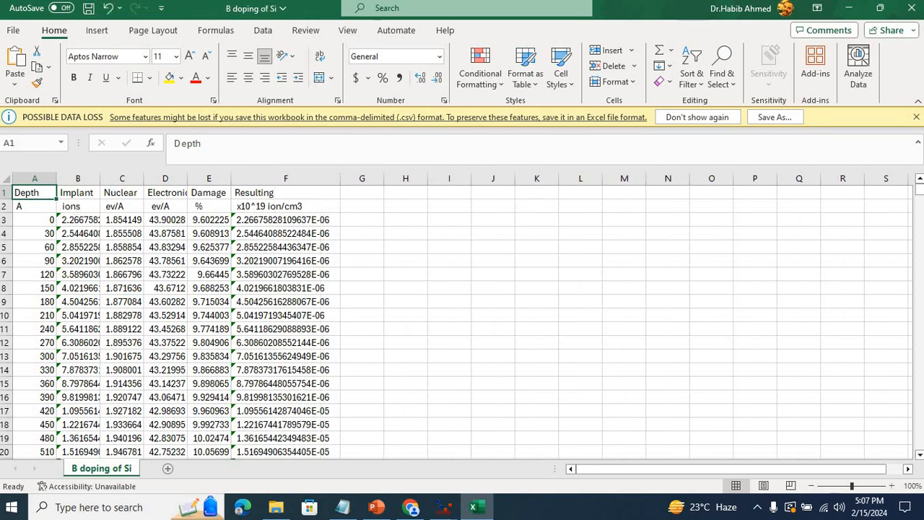
pyautogui.click(911, 9)
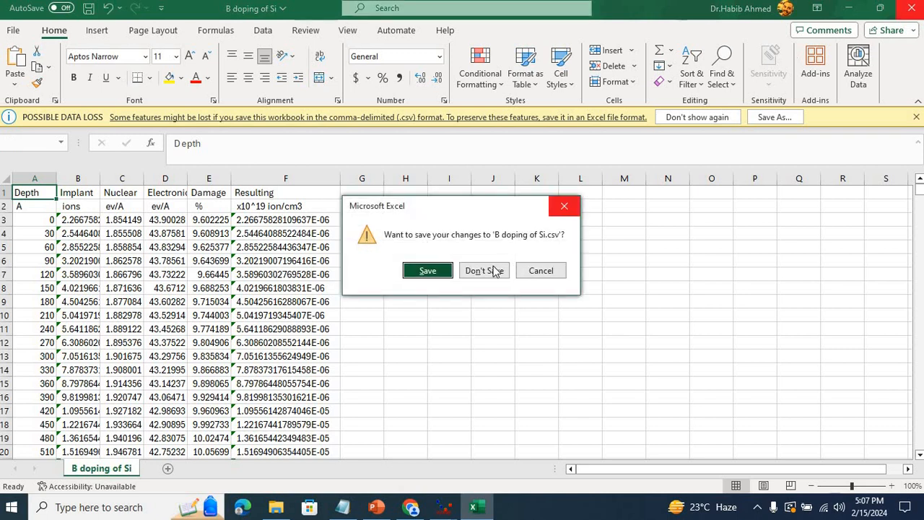
pyautogui.click(486, 270)
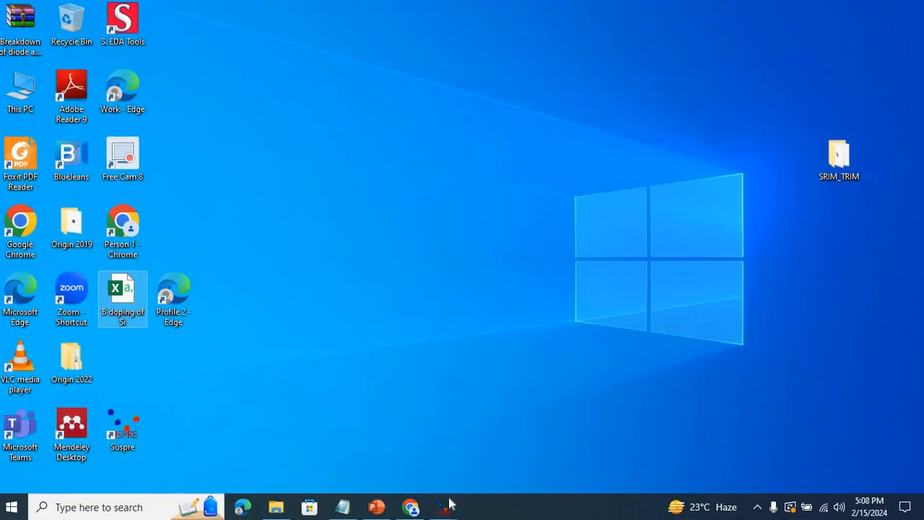
# - Restore the SUSPRE input window and select Gallium Nitride as the target from the compound table
pyautogui.moveTo(448, 503)
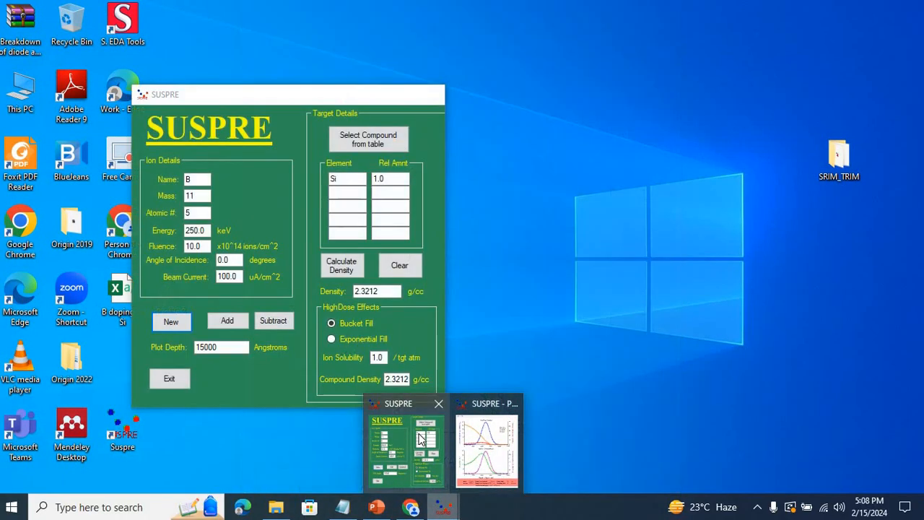
pyautogui.click(407, 444)
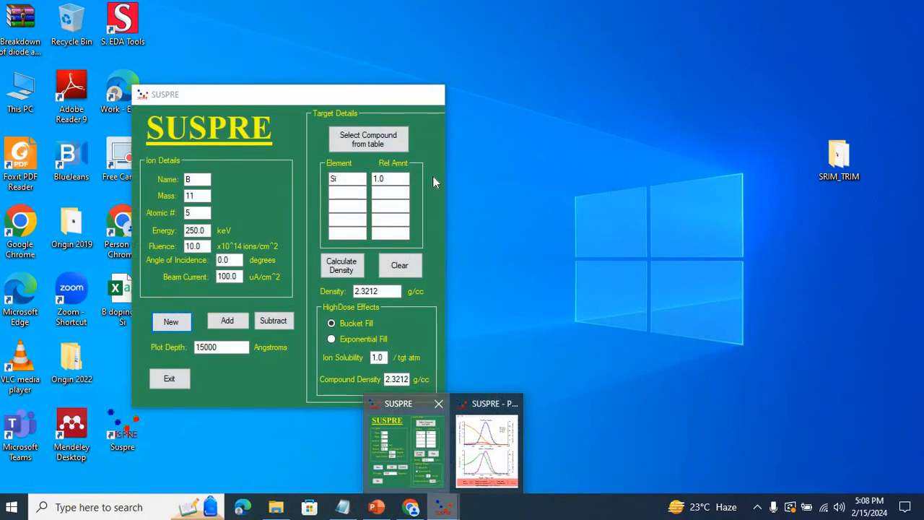
pyautogui.click(367, 142)
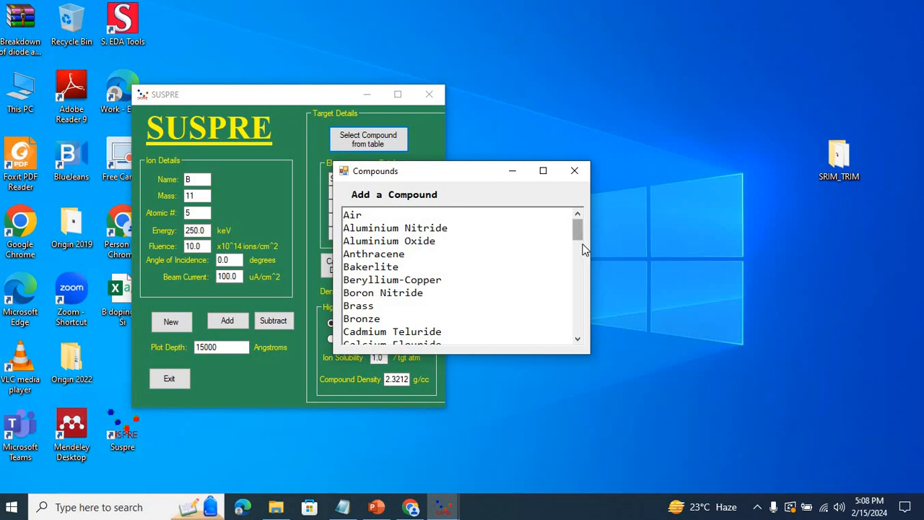
pyautogui.scroll(-4, 582, 244)
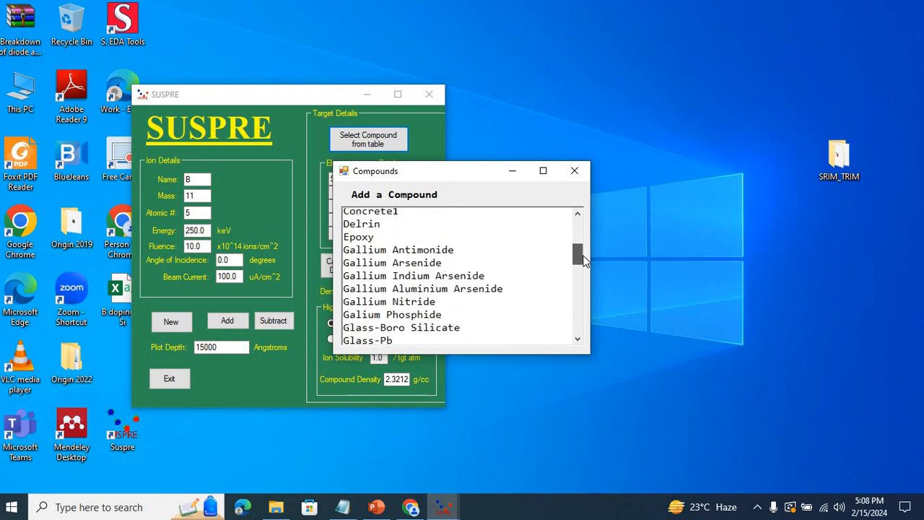
pyautogui.doubleClick(378, 301)
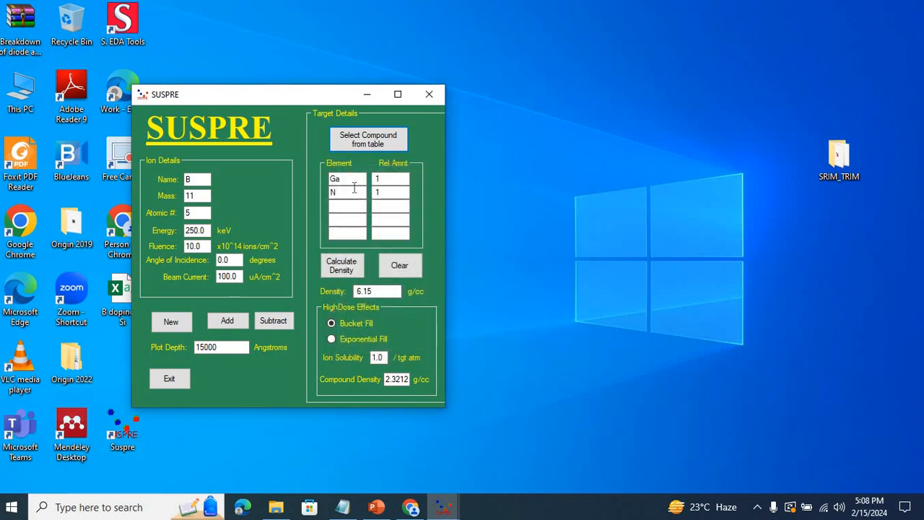
# - Choose Mg as the implant ion from the table of elements and calculate a new implant profile in the GaN target
pyautogui.click(368, 139)
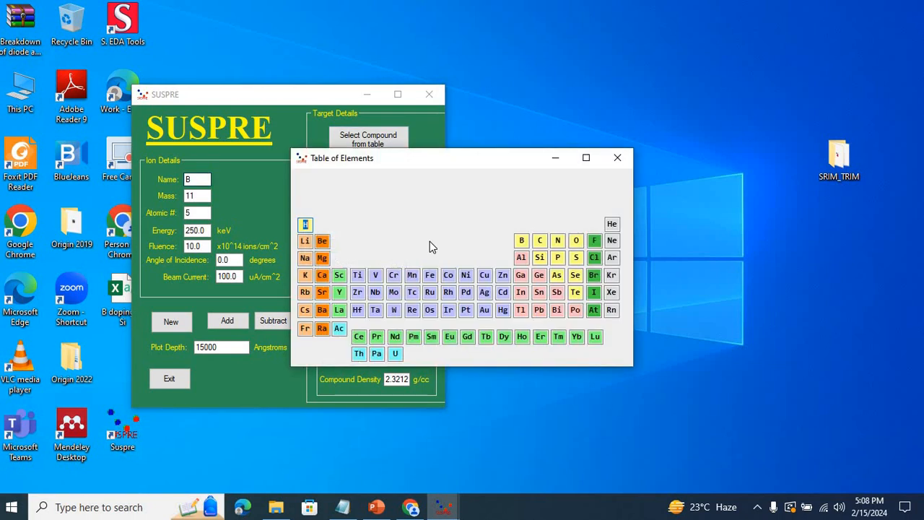
pyautogui.click(323, 259)
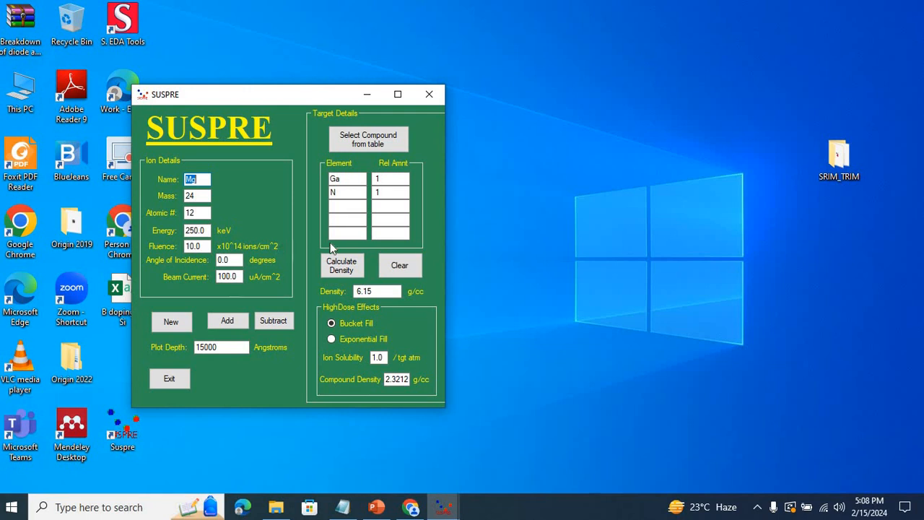
pyautogui.click(181, 325)
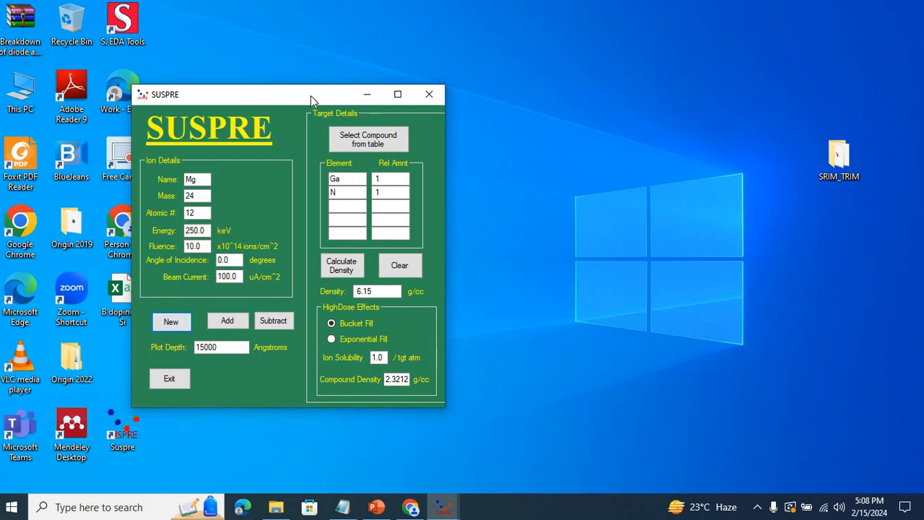
# - Bring the Profiles window into view and arrange it side by side with the SUSPRE input window
pyautogui.moveTo(258, 94); pyautogui.dragTo(183, 87)
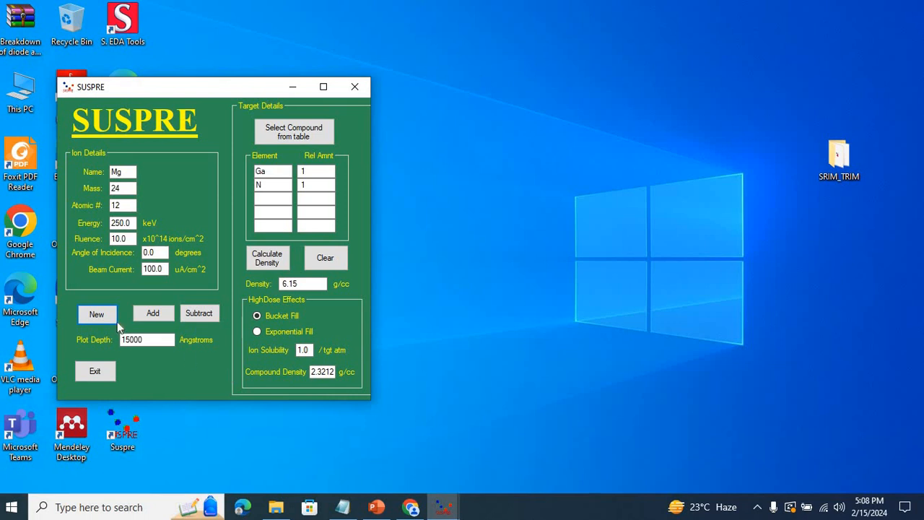
pyautogui.moveTo(202, 89); pyautogui.dragTo(340, 66)
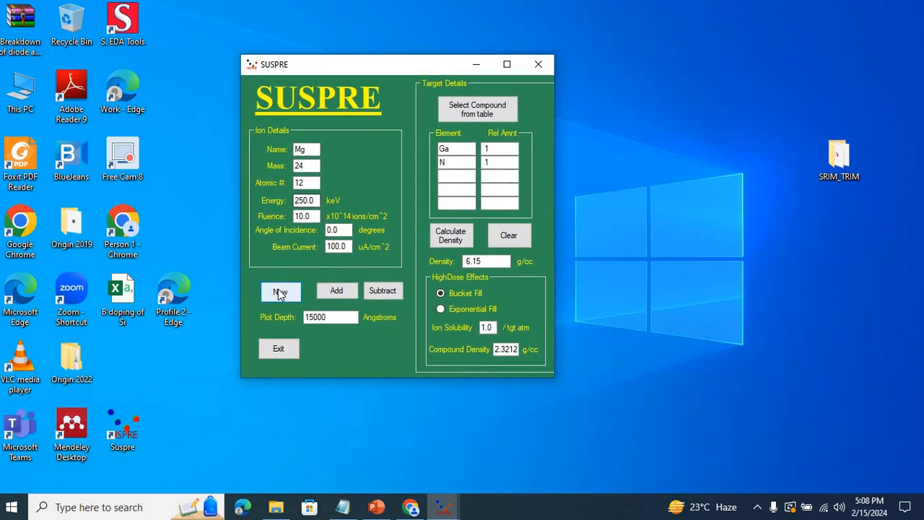
pyautogui.moveTo(451, 507)
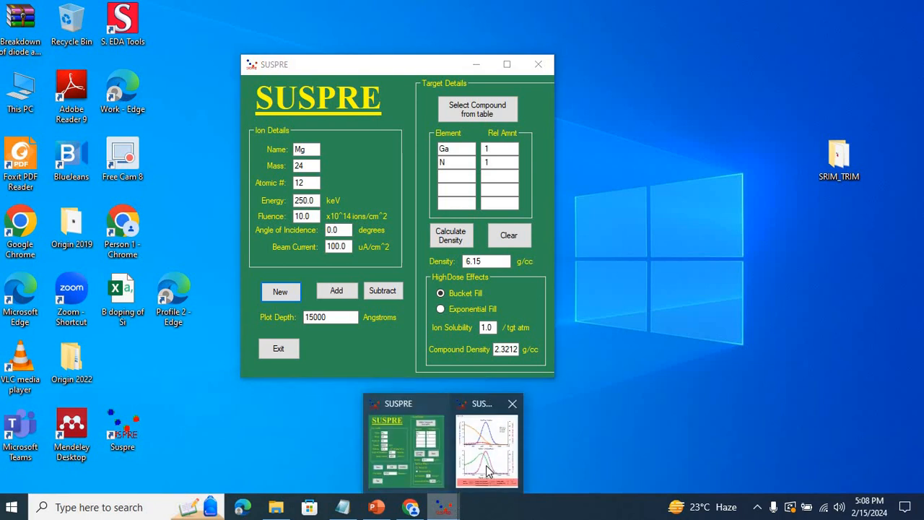
pyautogui.click(484, 443)
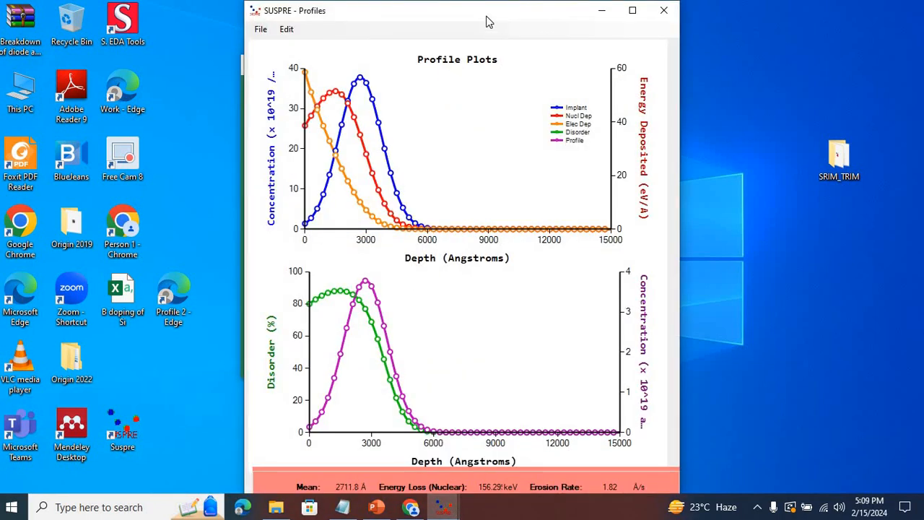
pyautogui.moveTo(479, 14); pyautogui.dragTo(714, 31)
pyautogui.moveTo(400, 67); pyautogui.dragTo(273, 75)
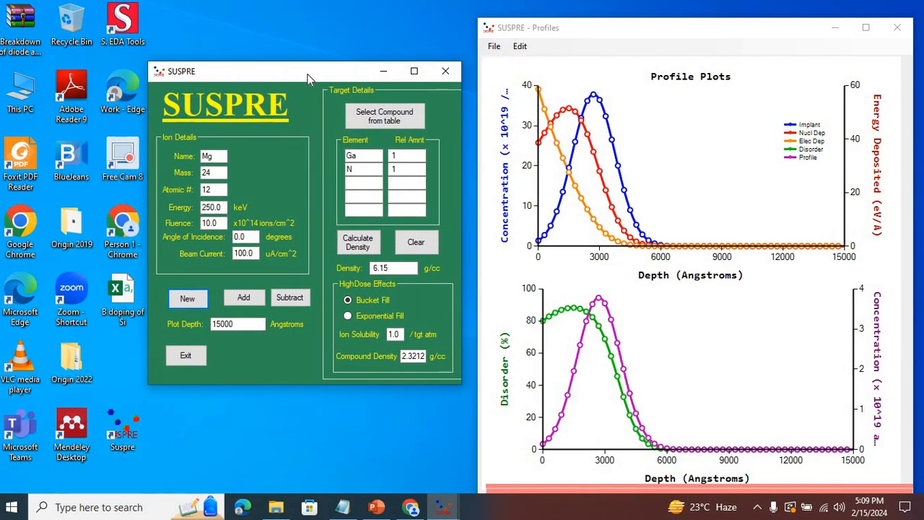
# - Choose Ge as the implant ion from the table of elements and add its implant to the Mg profile
pyautogui.click(384, 116)
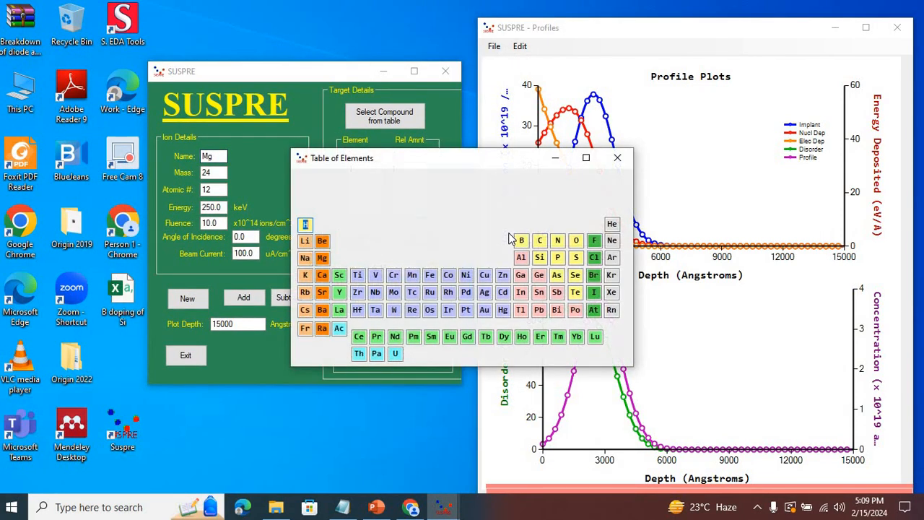
pyautogui.click(539, 277)
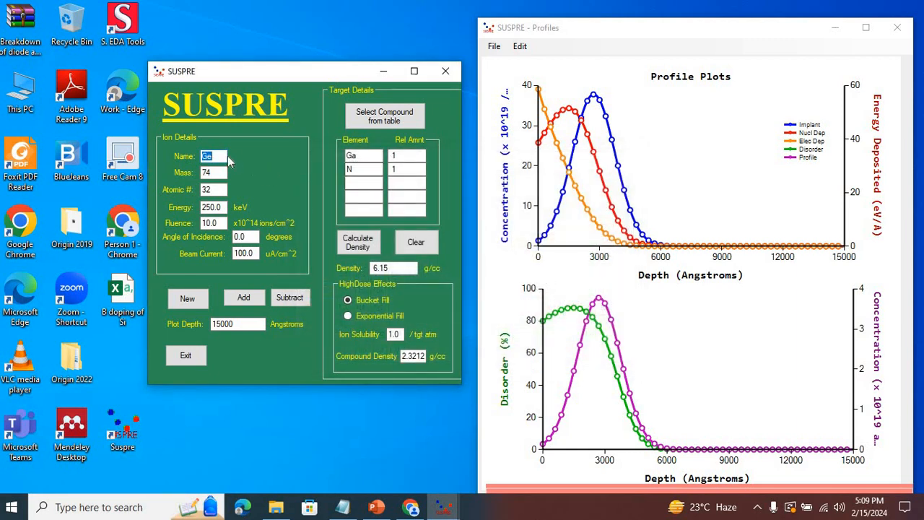
pyautogui.click(254, 297)
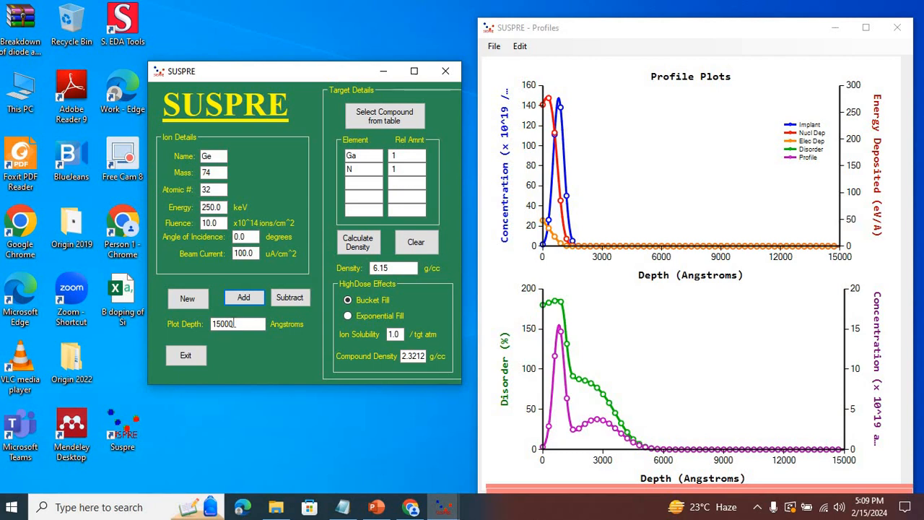
# - Set the plot depth to 6000 Angstroms, add the Ge implant again, and subtract one Ge implant from the profile
pyautogui.click(231, 324)
pyautogui.click(226, 323)
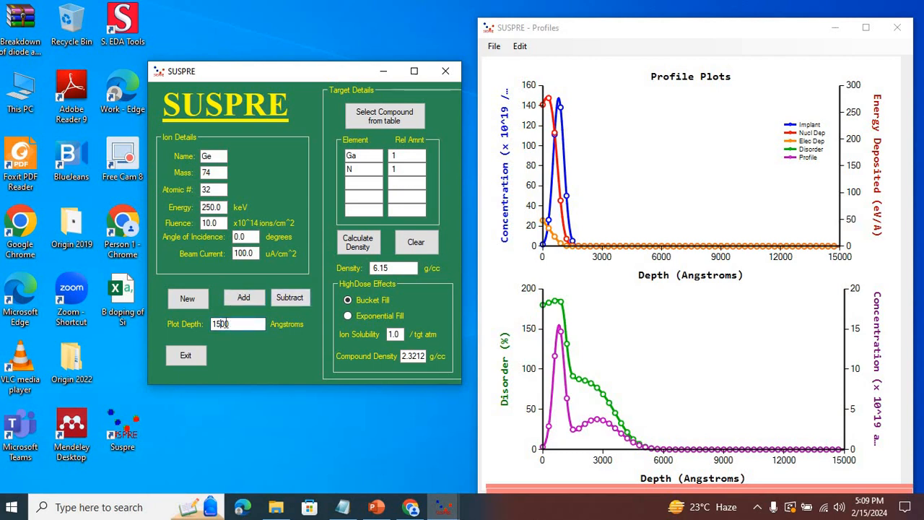
pyautogui.press('BackSpace')
pyautogui.press('BackSpace')
pyautogui.write('6000')
pyautogui.click(246, 297)
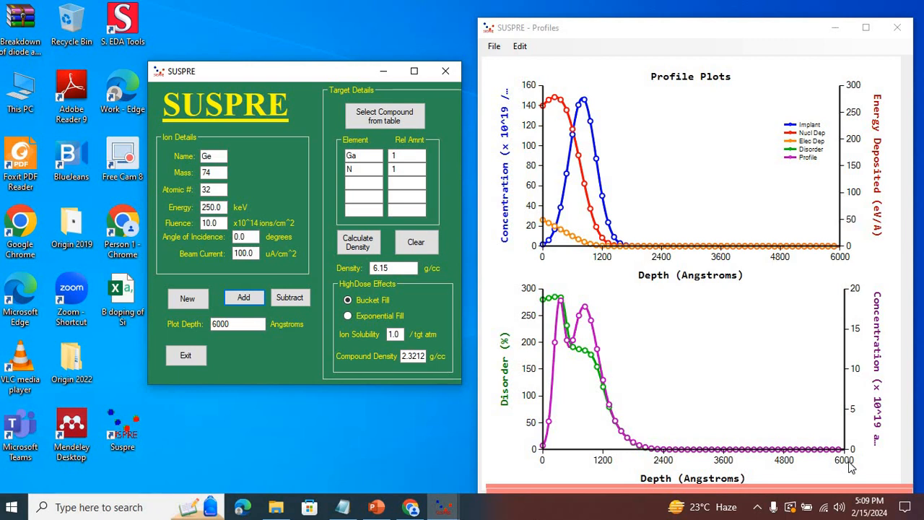
pyautogui.click(296, 300)
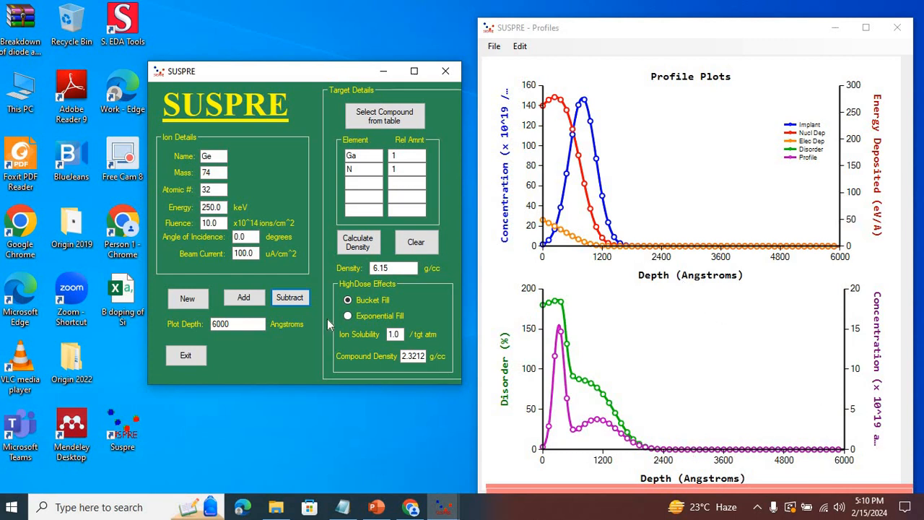
# - Reduce the plot depth to 3000 Angstroms, replot by adding the Ge implant, and subtract one Ge implant again
pyautogui.click(214, 324)
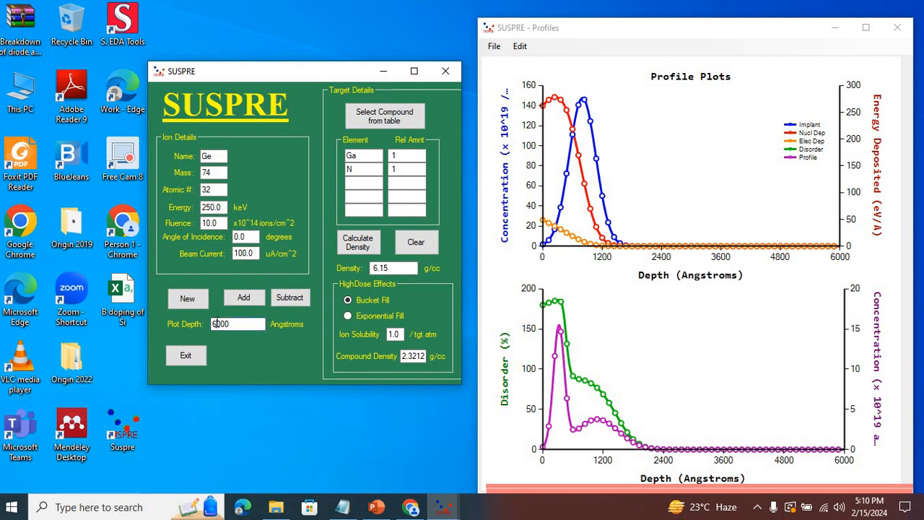
pyautogui.press('BackSpace')
pyautogui.write('3')
pyautogui.click(250, 300)
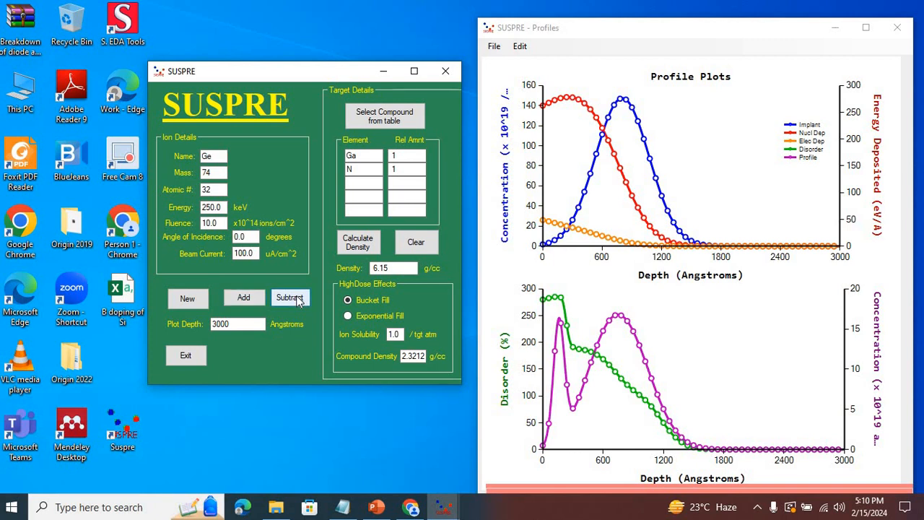
pyautogui.click(296, 299)
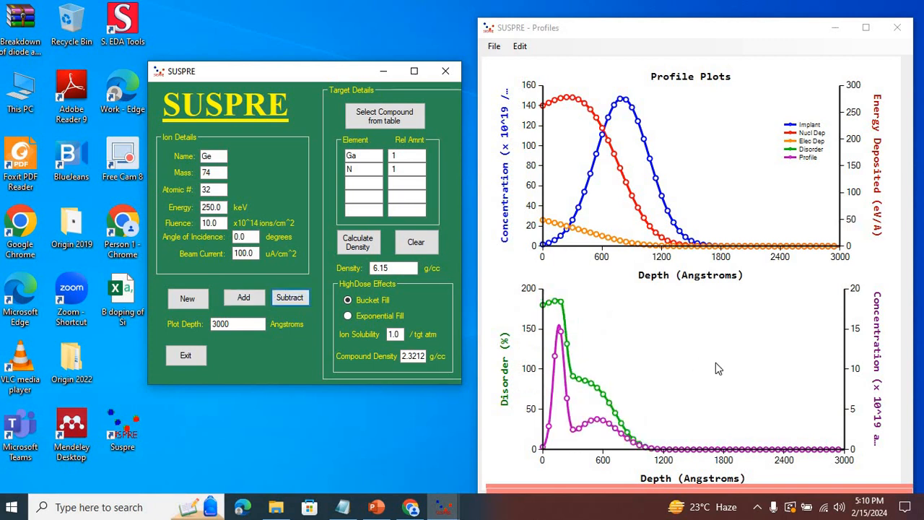